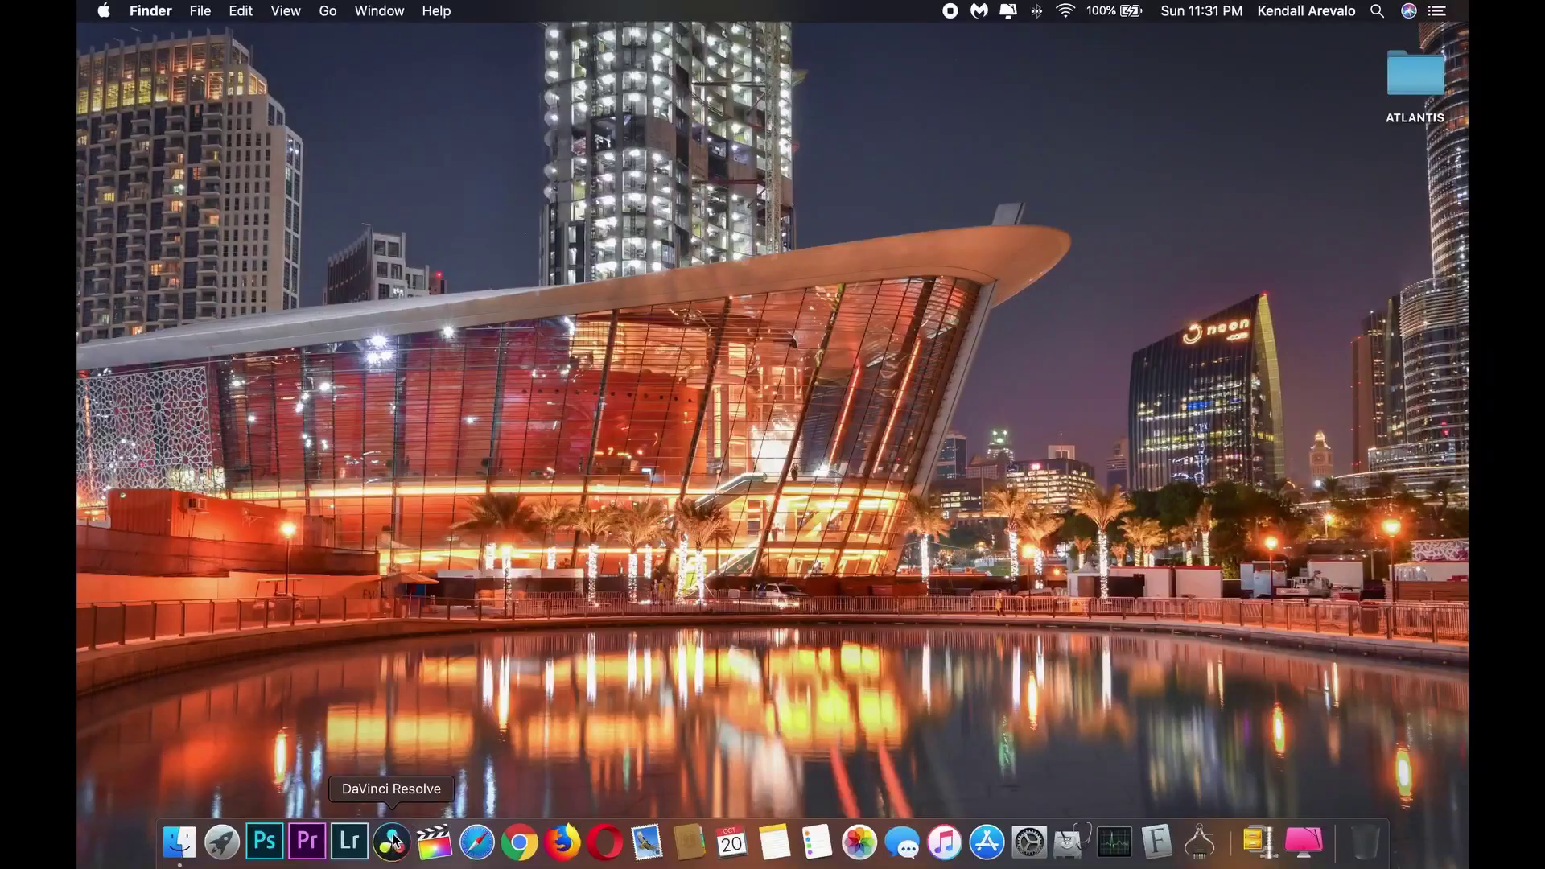
# - Launch DaVinci Resolve and open the Untitled Project from the Project Manager
pyautogui.click(392, 841)
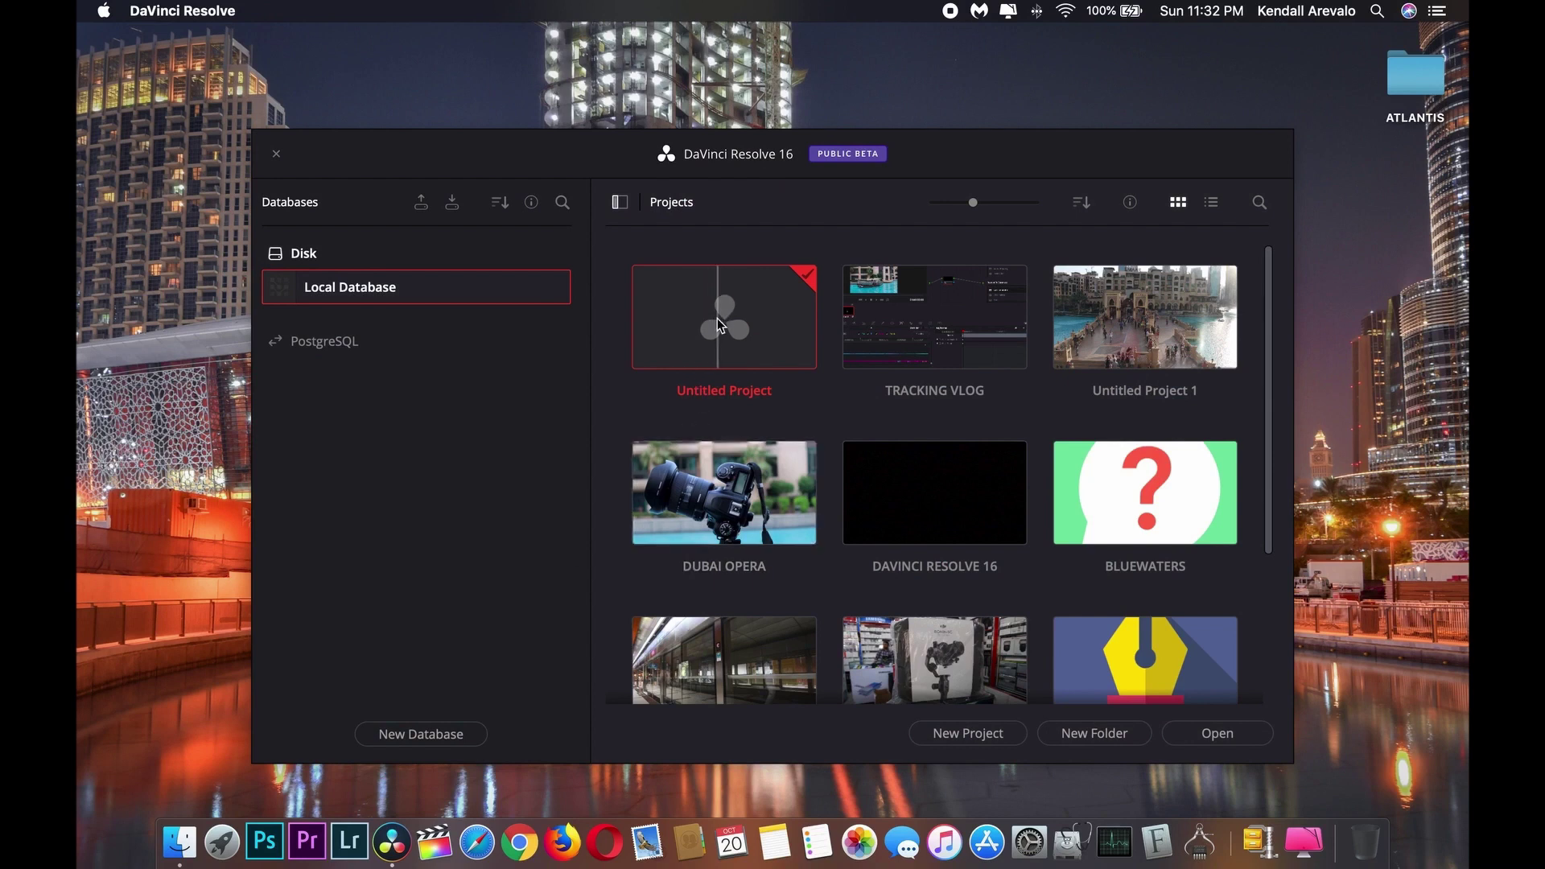
pyautogui.doubleClick(717, 317)
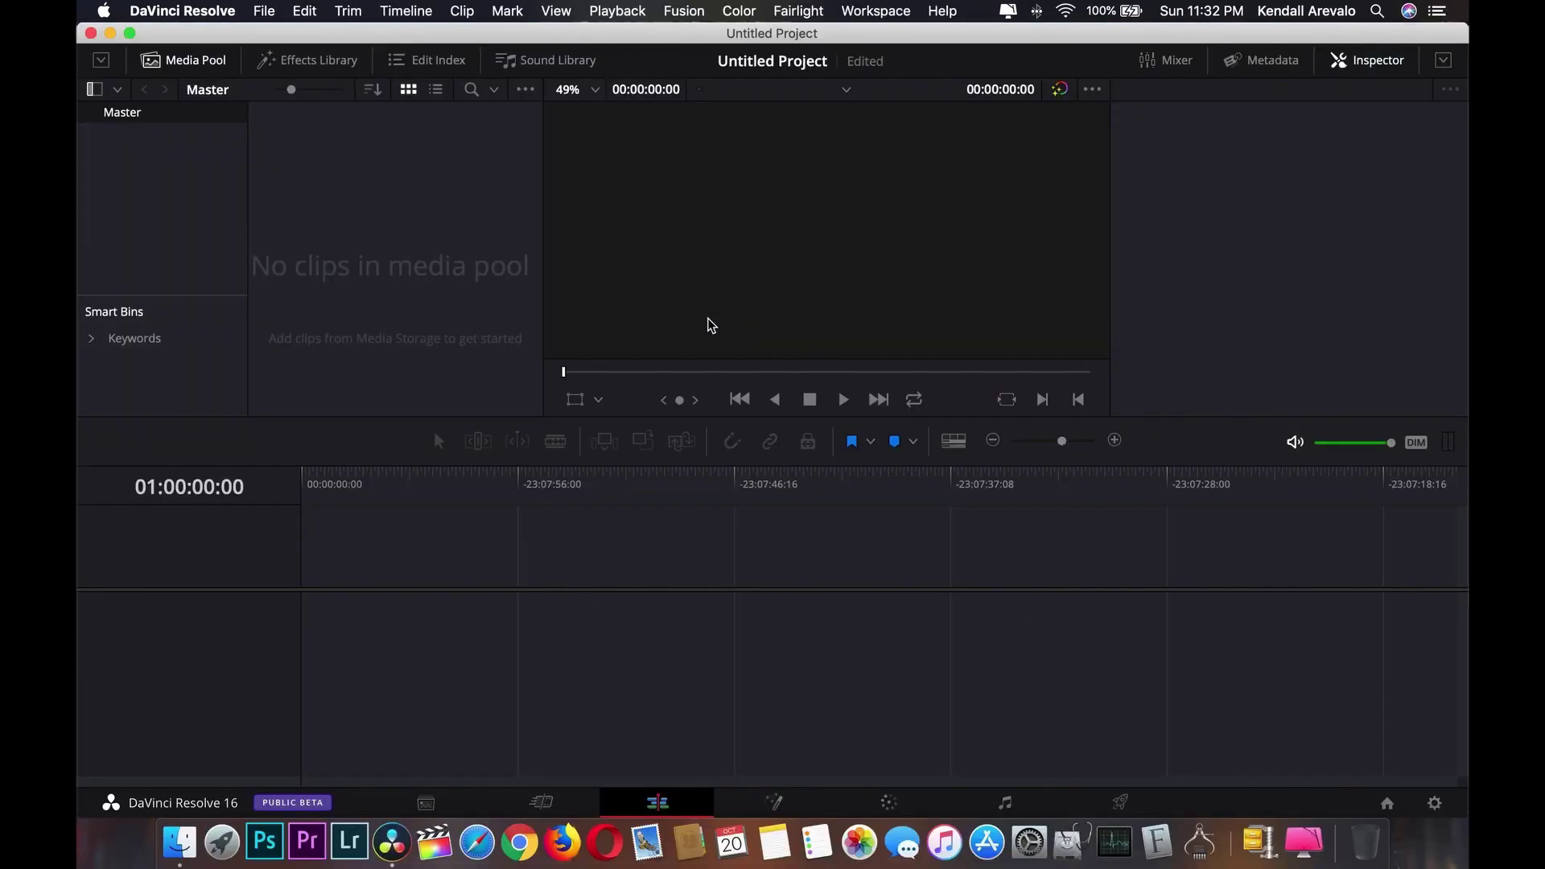
# - Save the project as 'STABILIZED FOOTAGE' using Save Project As
pyautogui.click(264, 12)
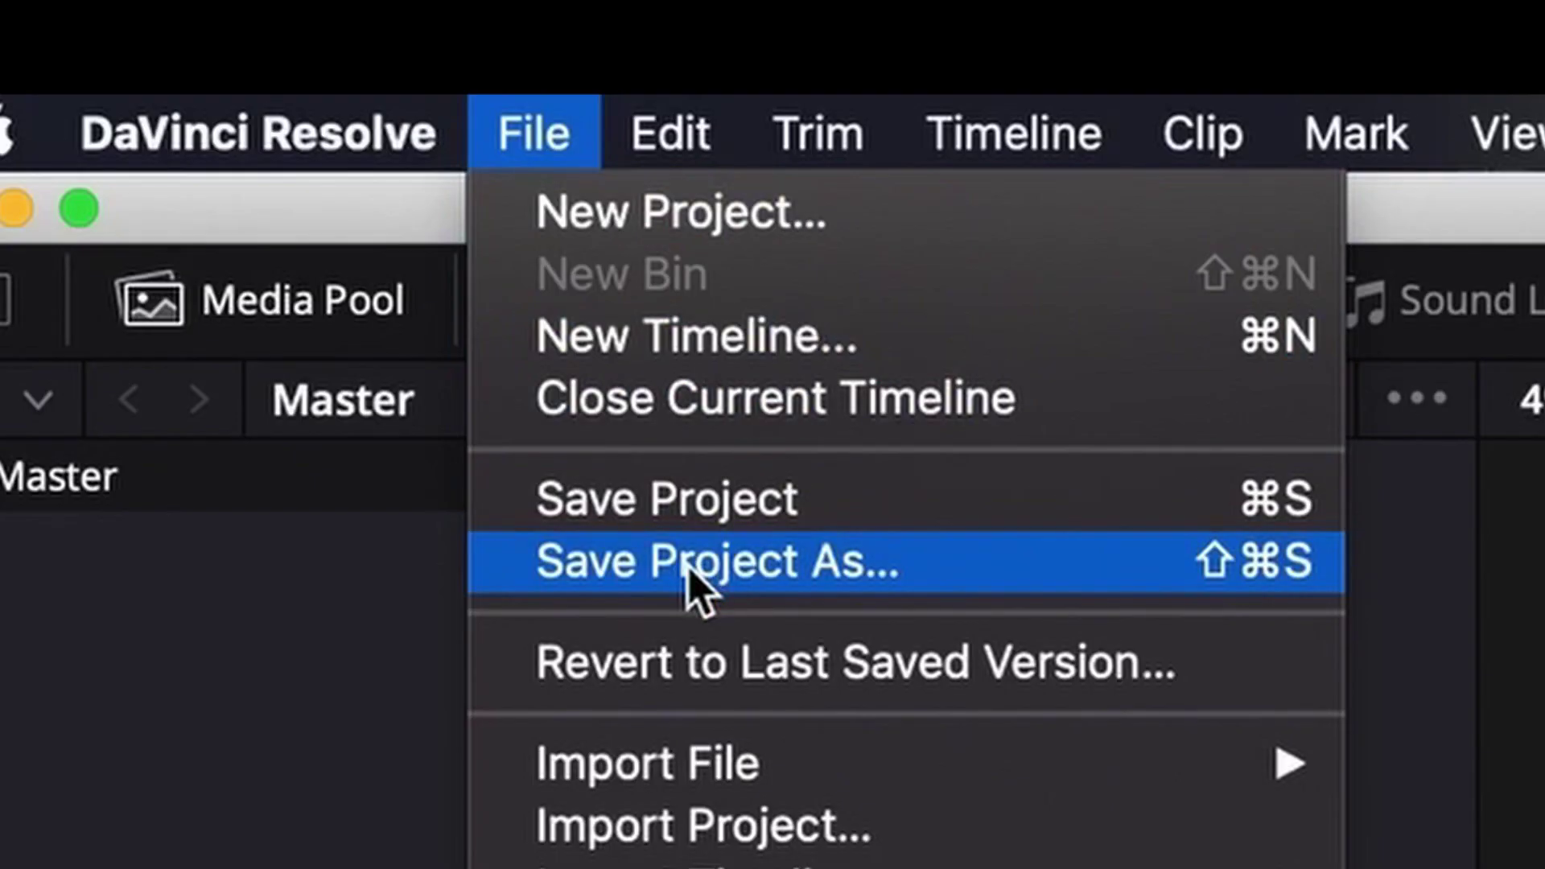
pyautogui.click(692, 578)
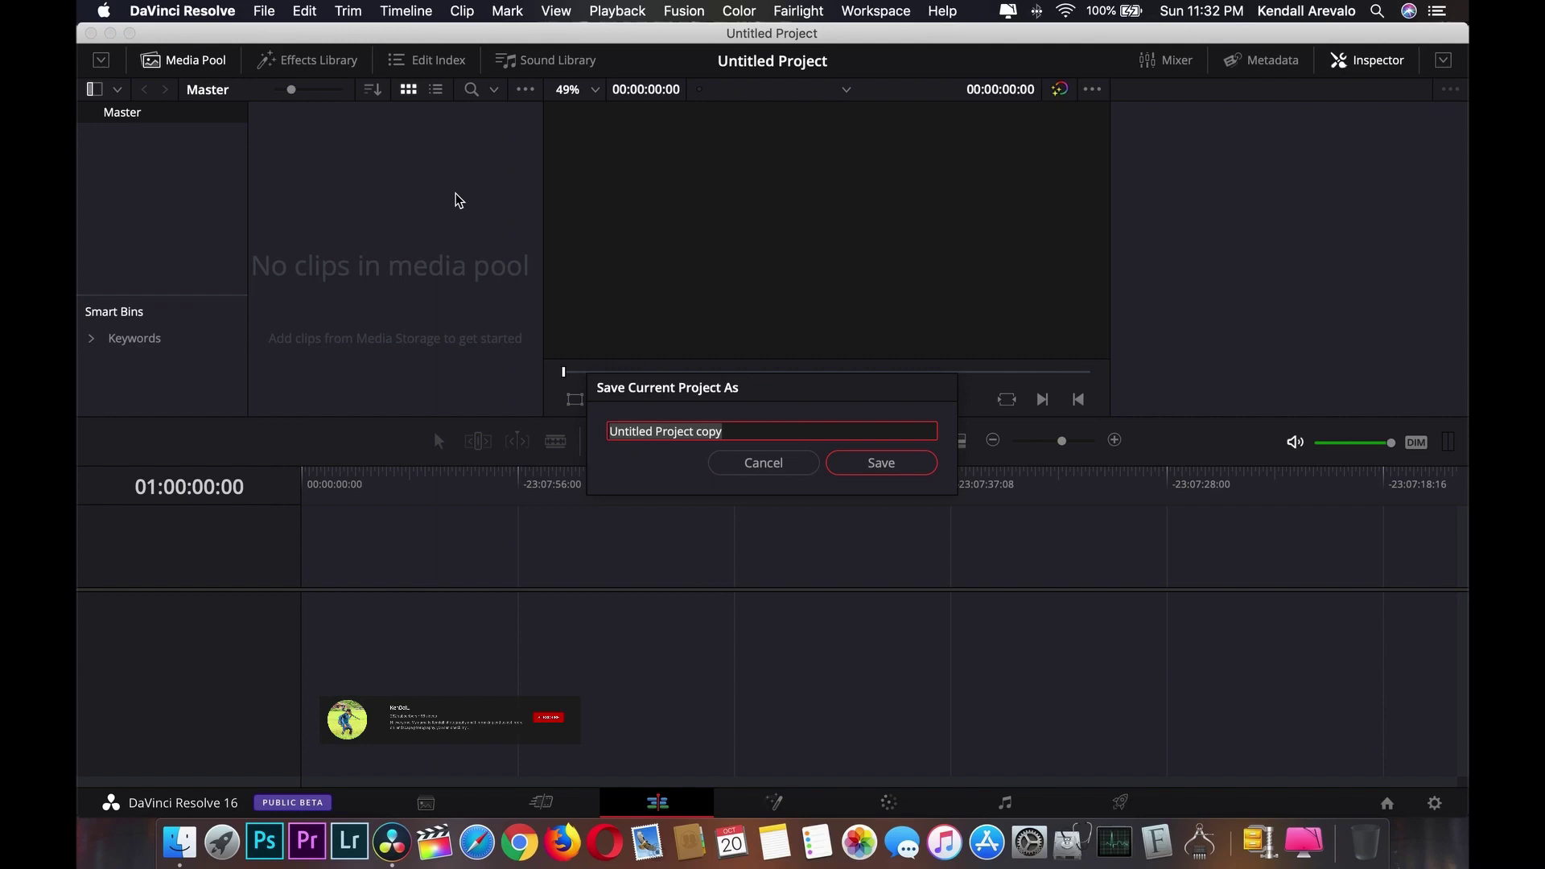
pyautogui.press('super+BackSpace')
pyautogui.write('STA')
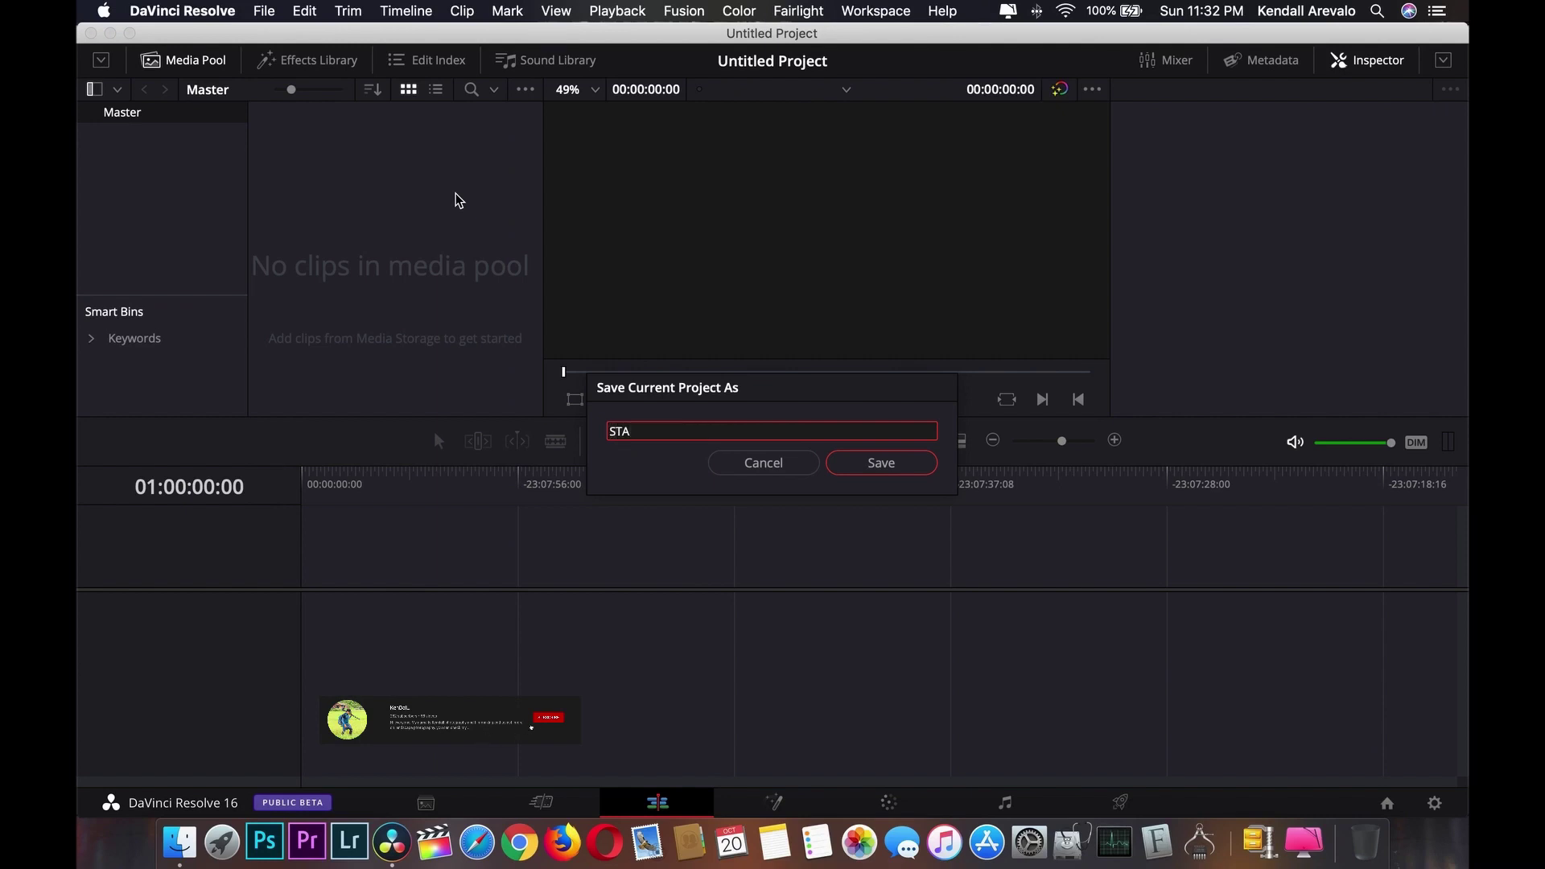
pyautogui.write('BILIZED FOOTAGE')
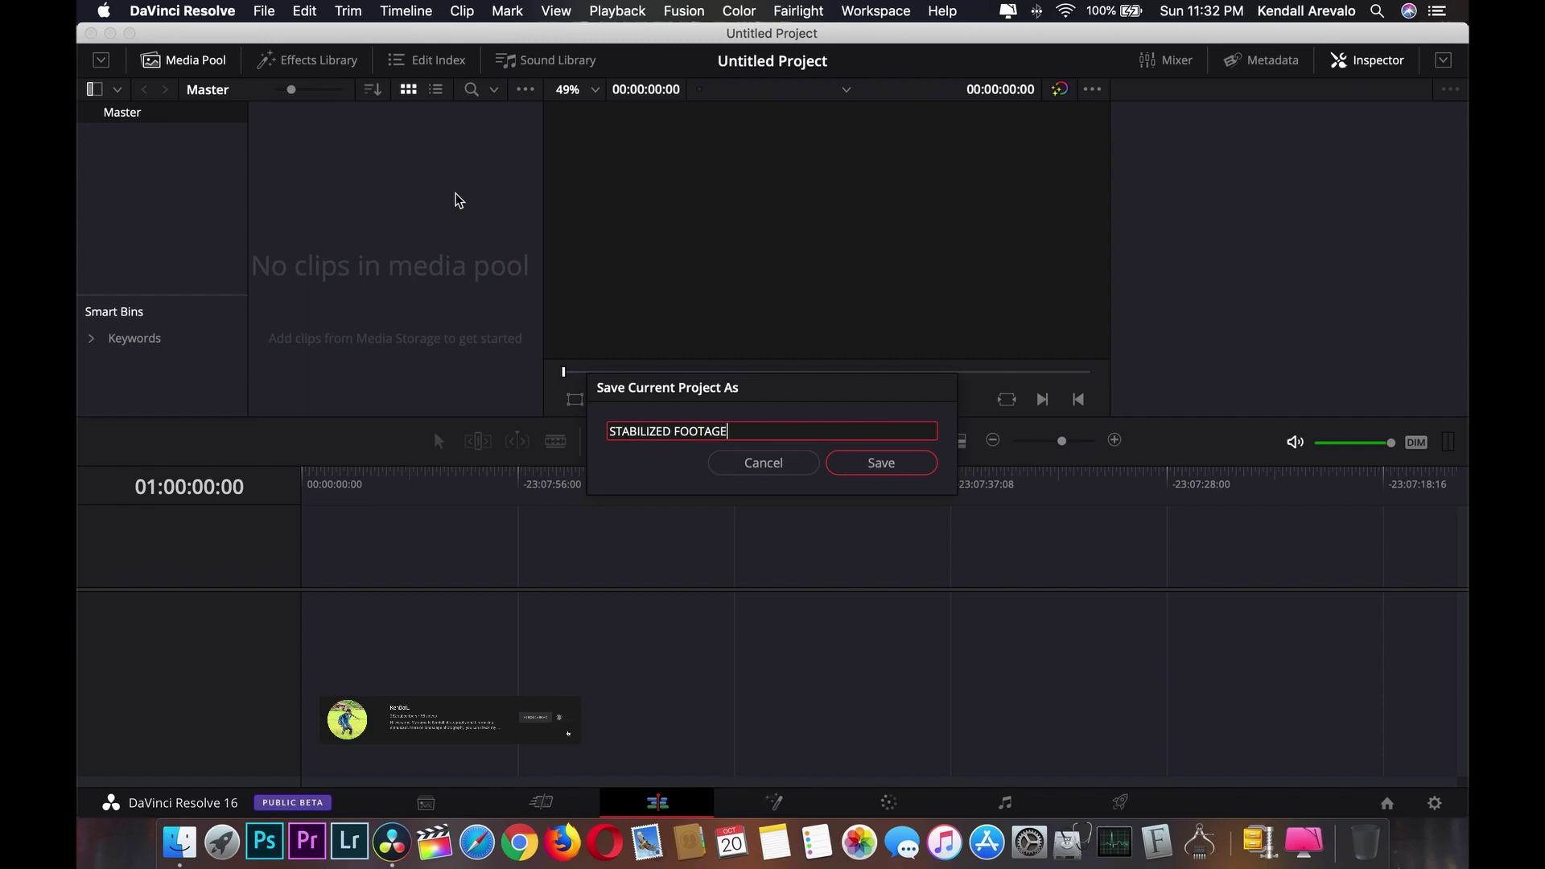
pyautogui.click(878, 466)
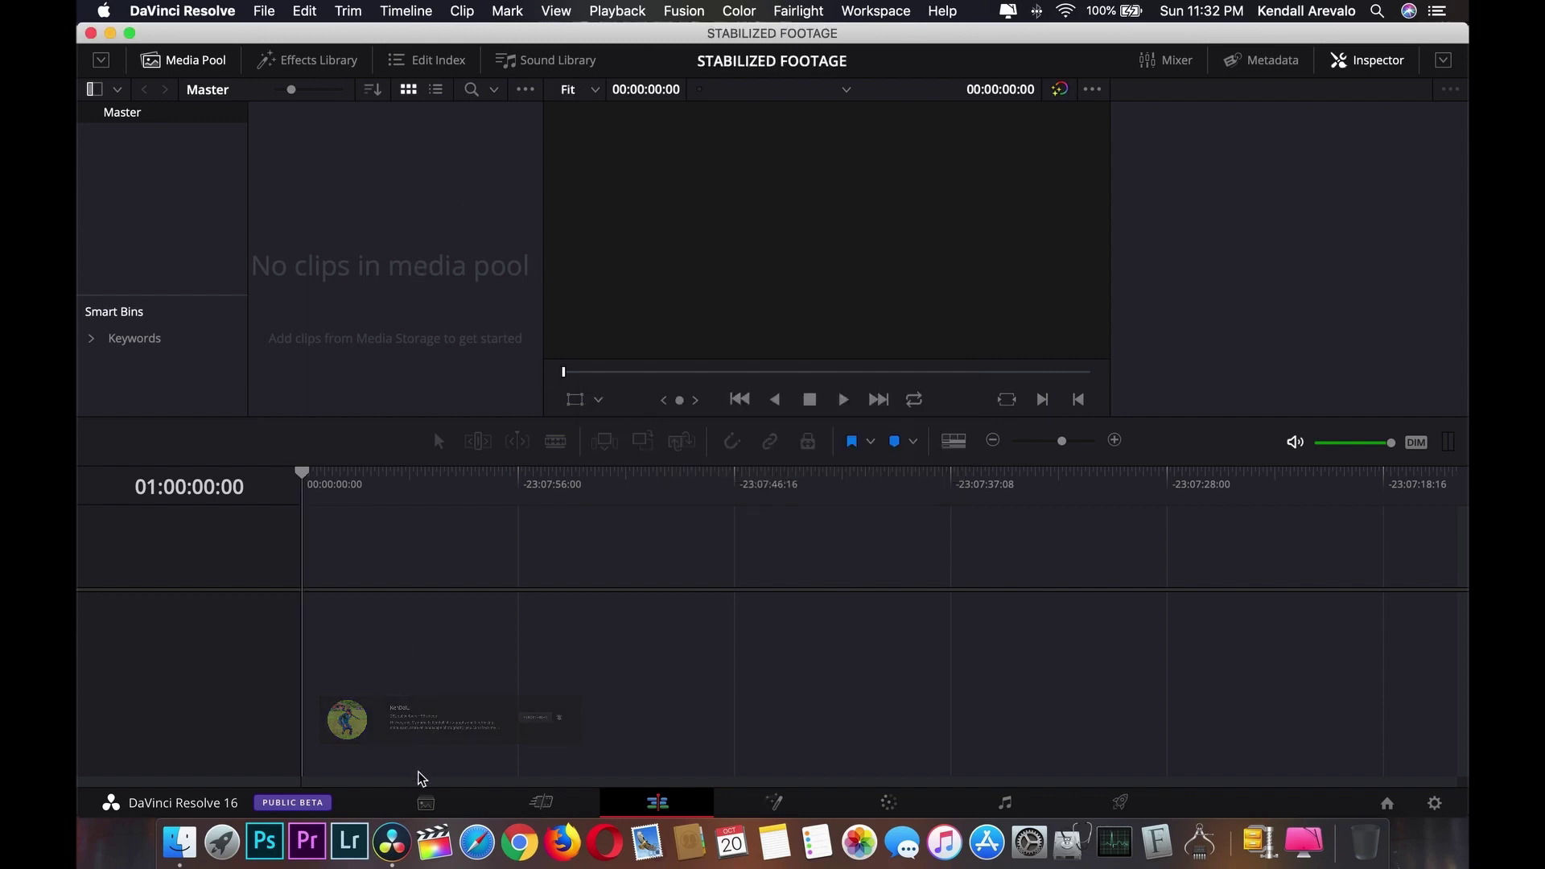
# - Browse media storage to the VLOG > DAVINCI RESOLVE > DUBAI OPERA > VIDS folder
pyautogui.click(427, 803)
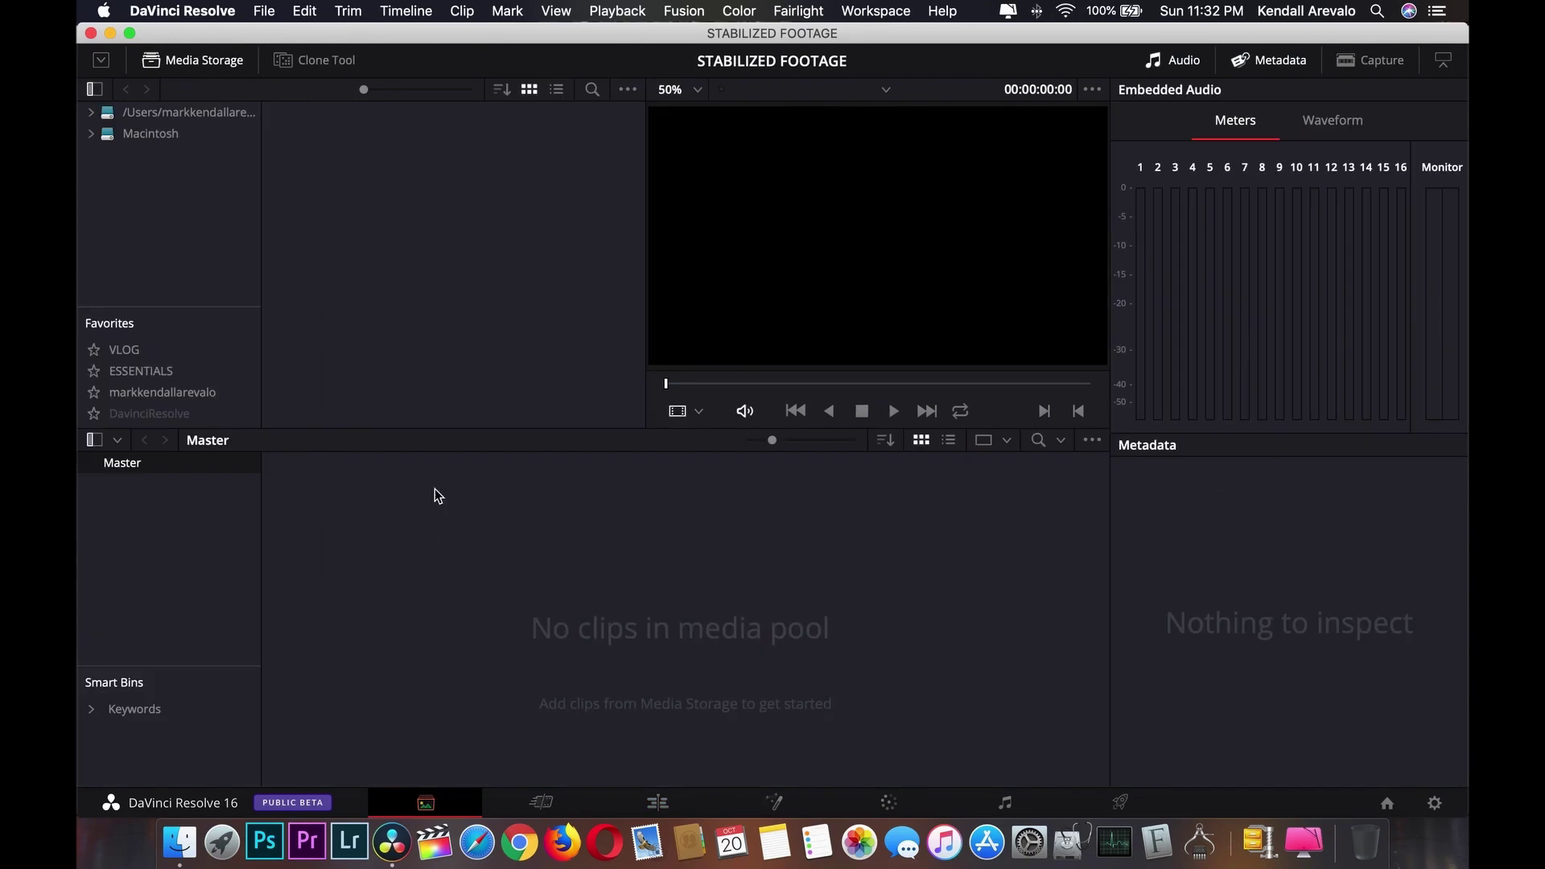
pyautogui.click(122, 350)
pyautogui.doubleClick(329, 158)
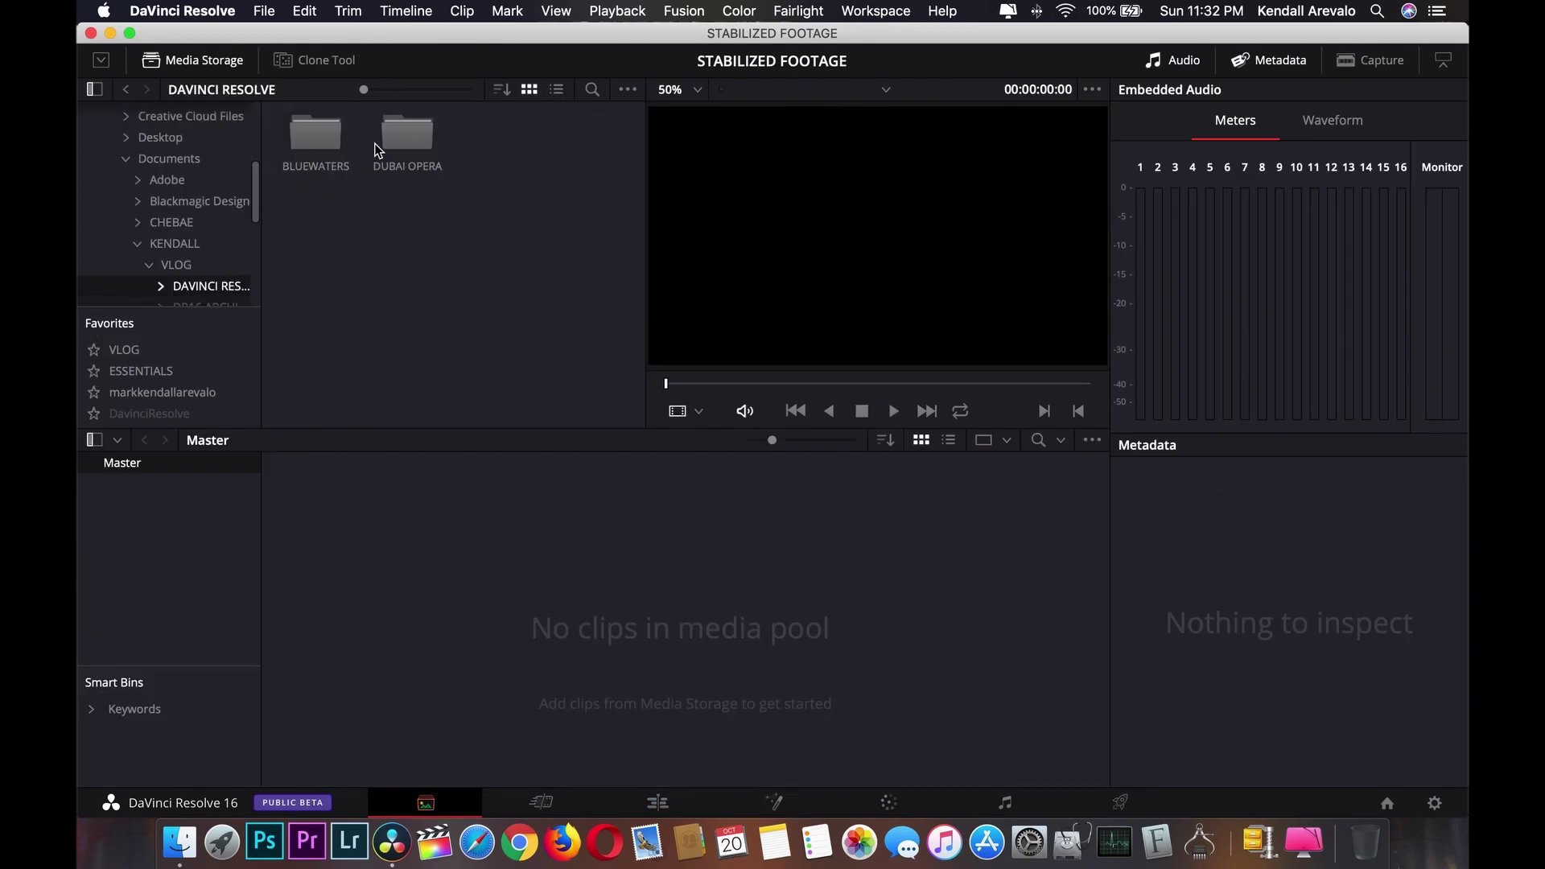
pyautogui.doubleClick(384, 165)
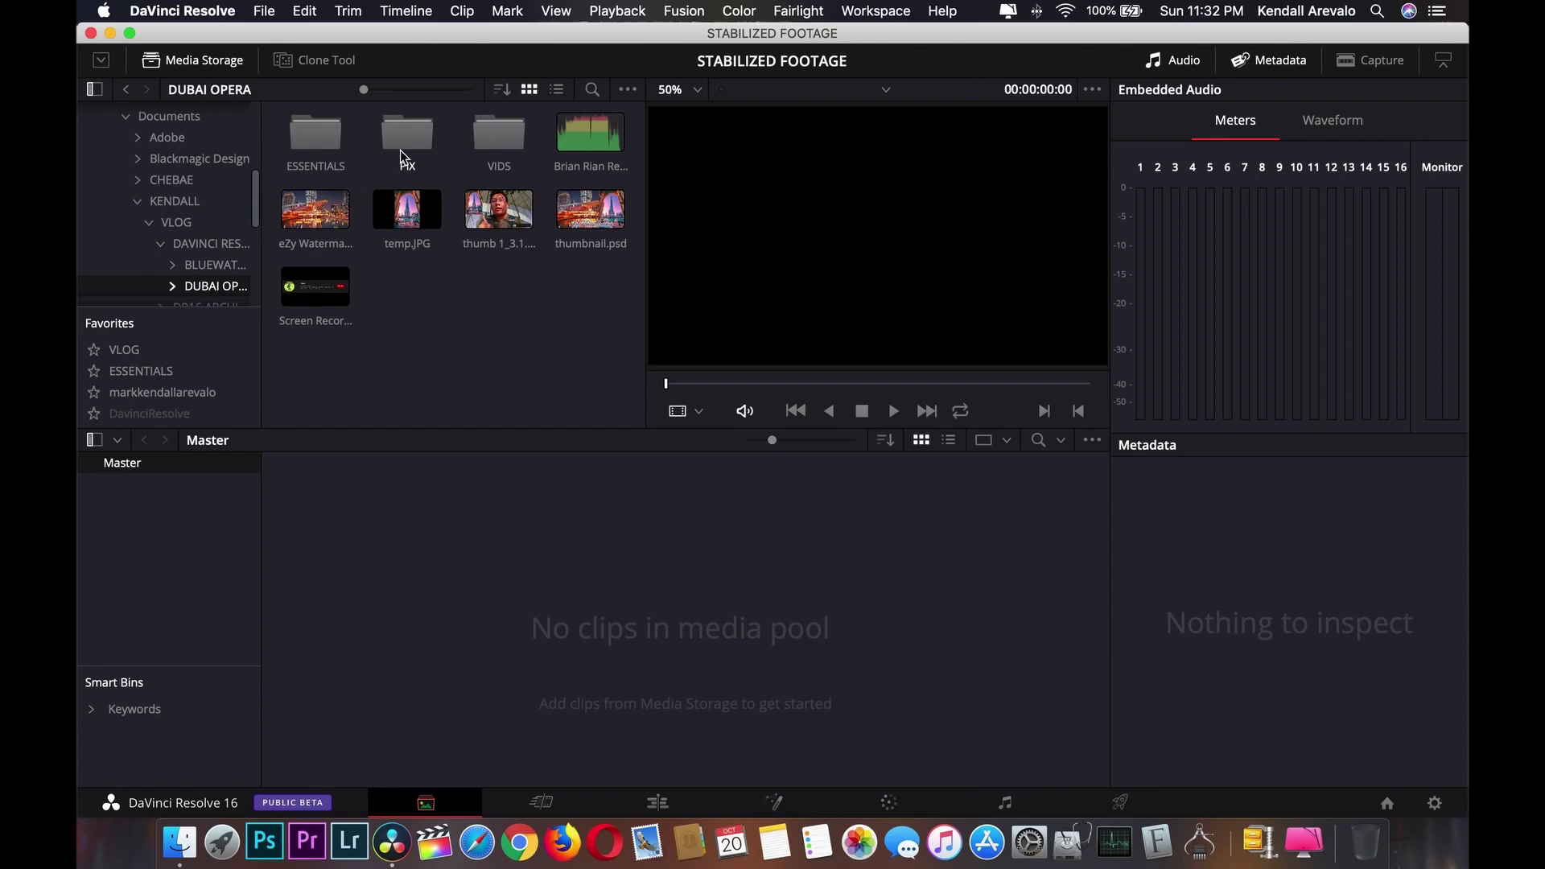
pyautogui.doubleClick(495, 137)
pyautogui.scroll(-3, 481, 266)
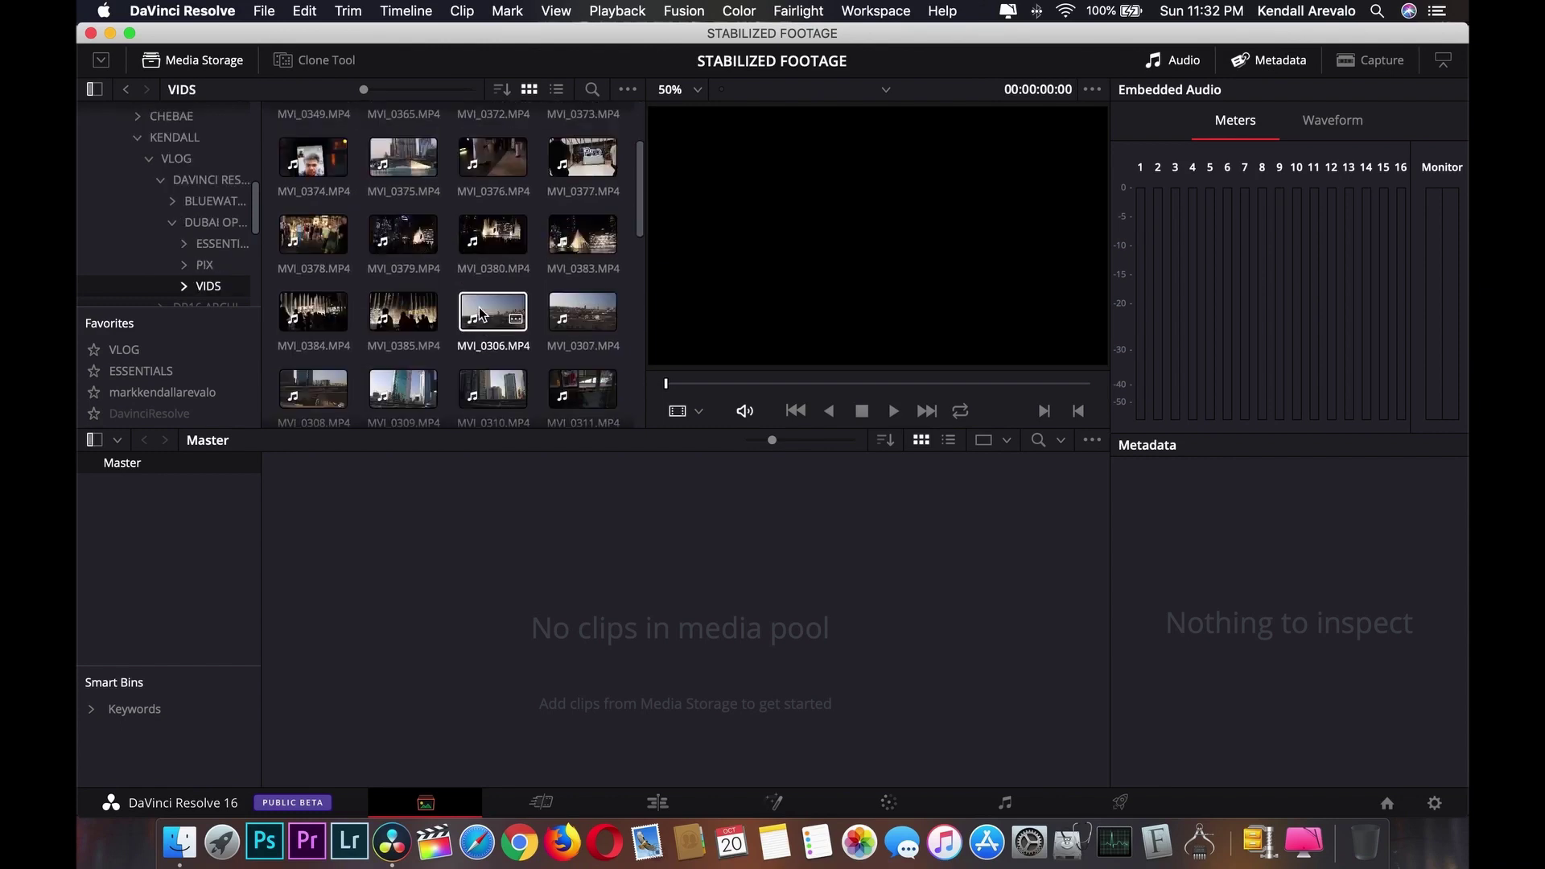
pyautogui.scroll(2, 479, 306)
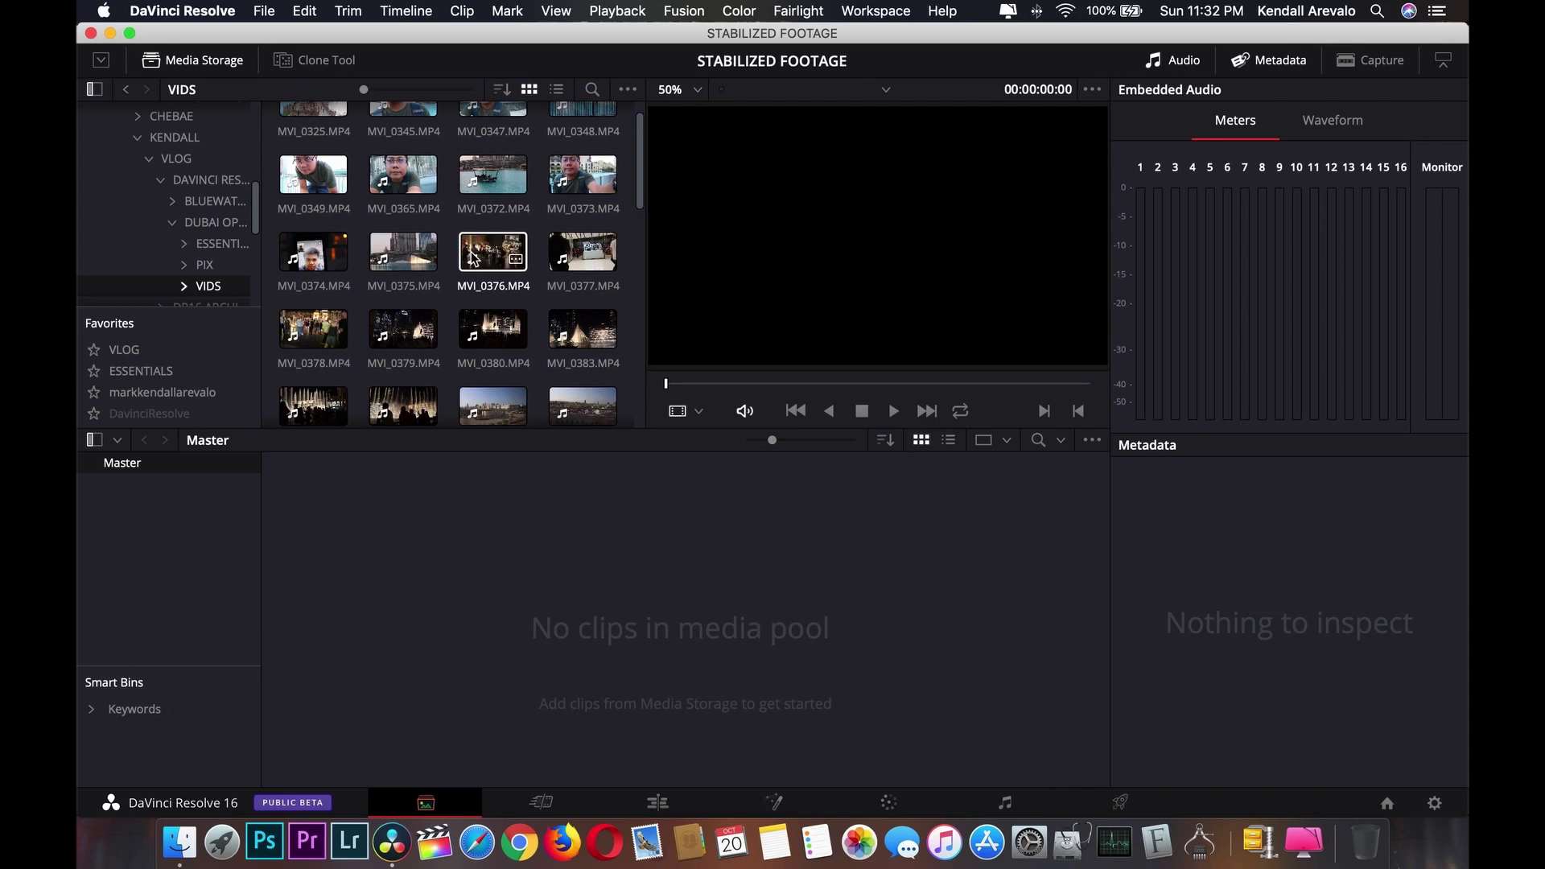
pyautogui.scroll(-6, 487, 294)
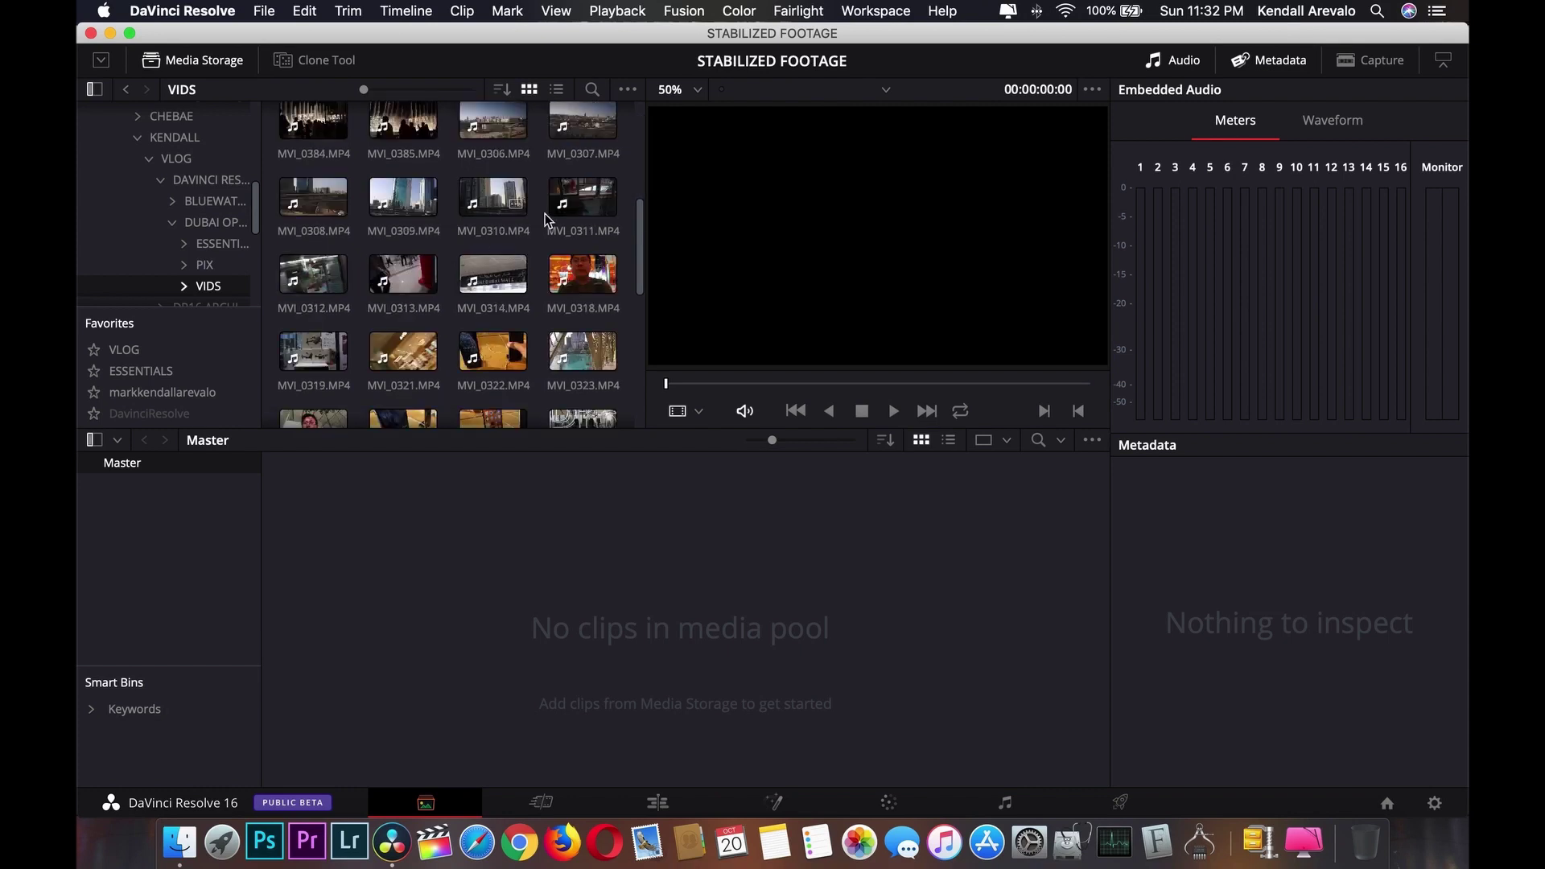
pyautogui.scroll(-5, 436, 282)
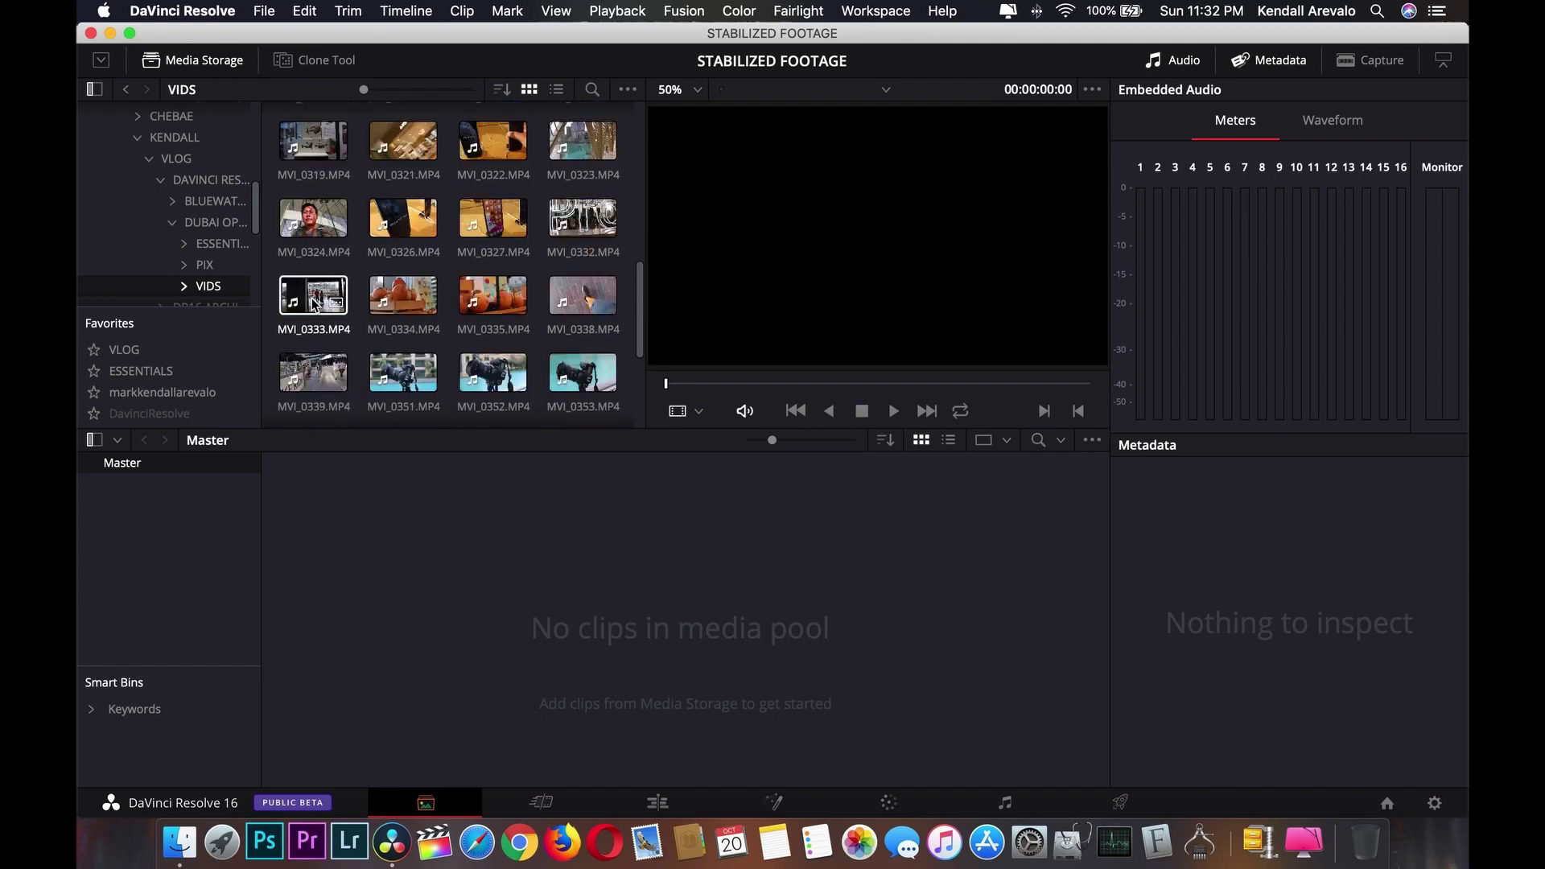
# - Preview MVI_0333 and add it to the media pool, keeping the project frame rate
pyautogui.click(299, 302)
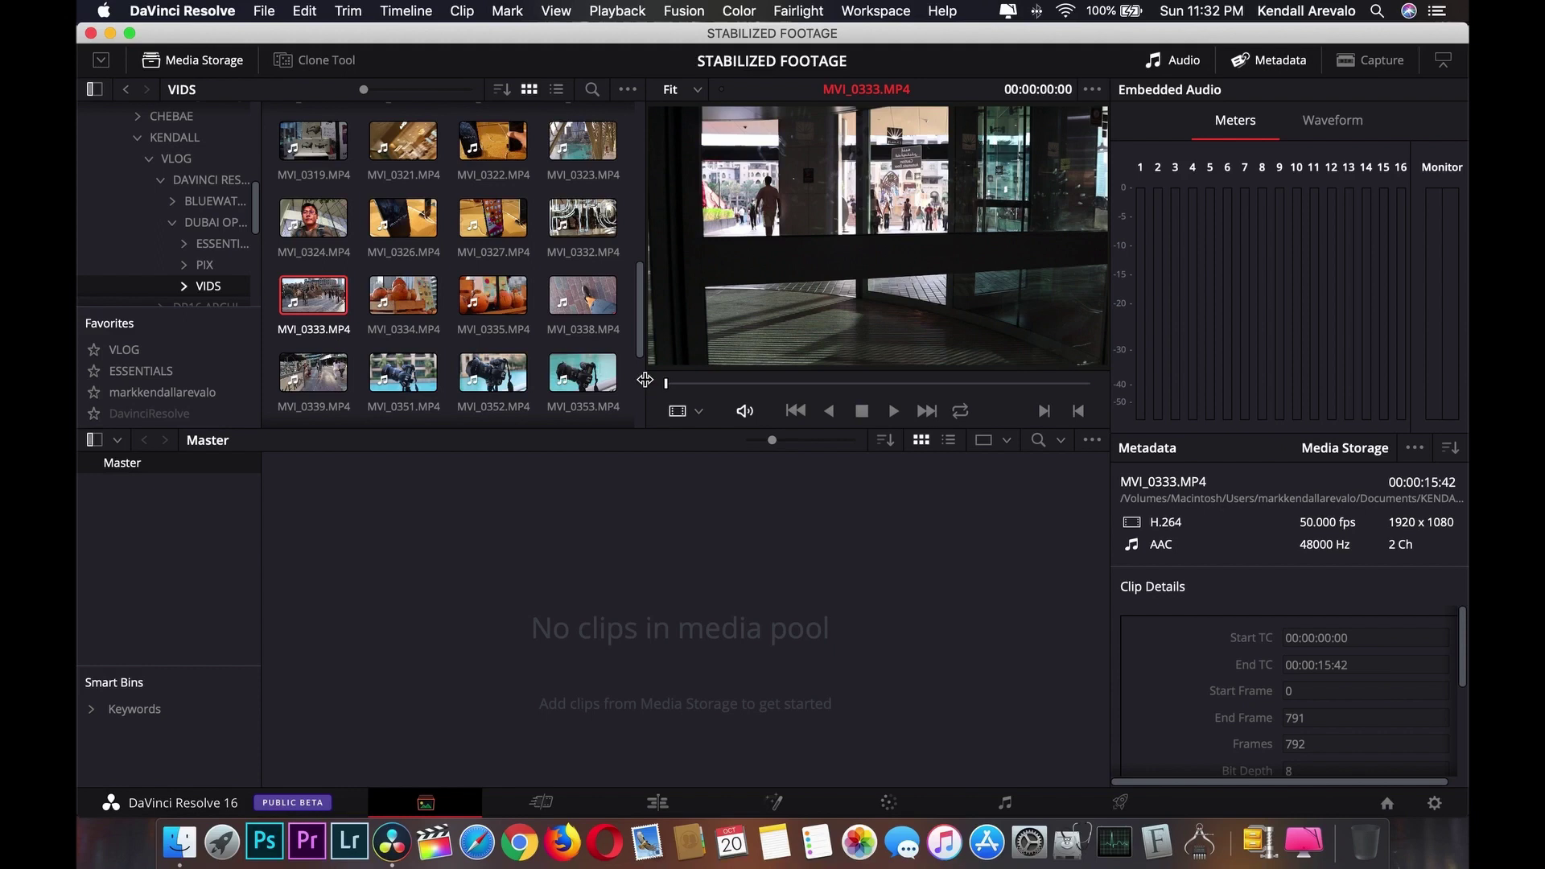
pyautogui.moveTo(667, 391); pyautogui.dragTo(837, 410)
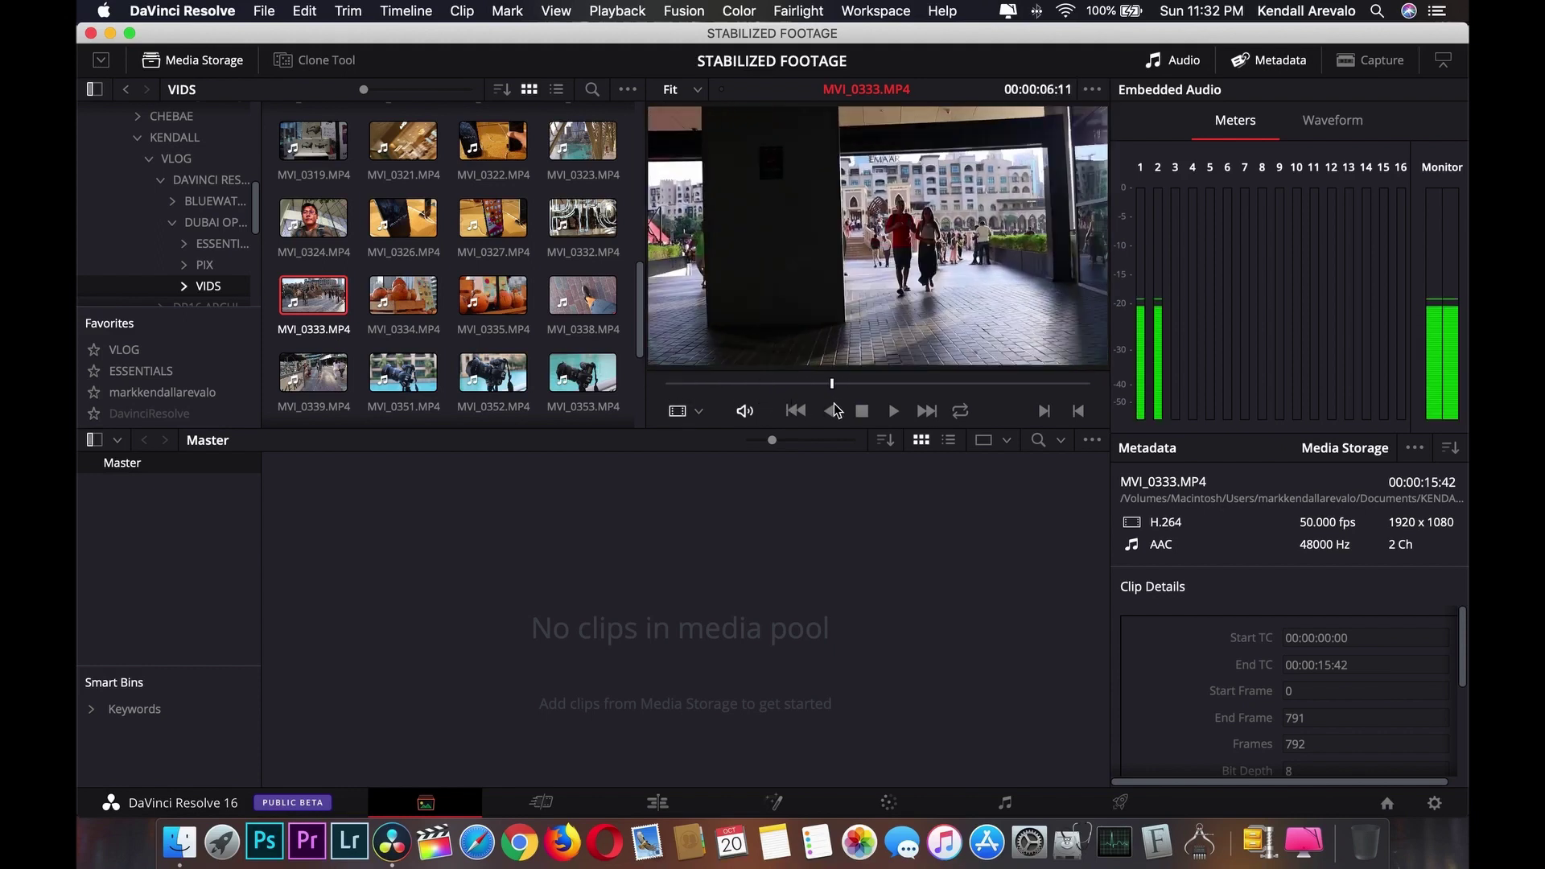
pyautogui.click(894, 410)
pyautogui.moveTo(796, 332); pyautogui.dragTo(365, 565)
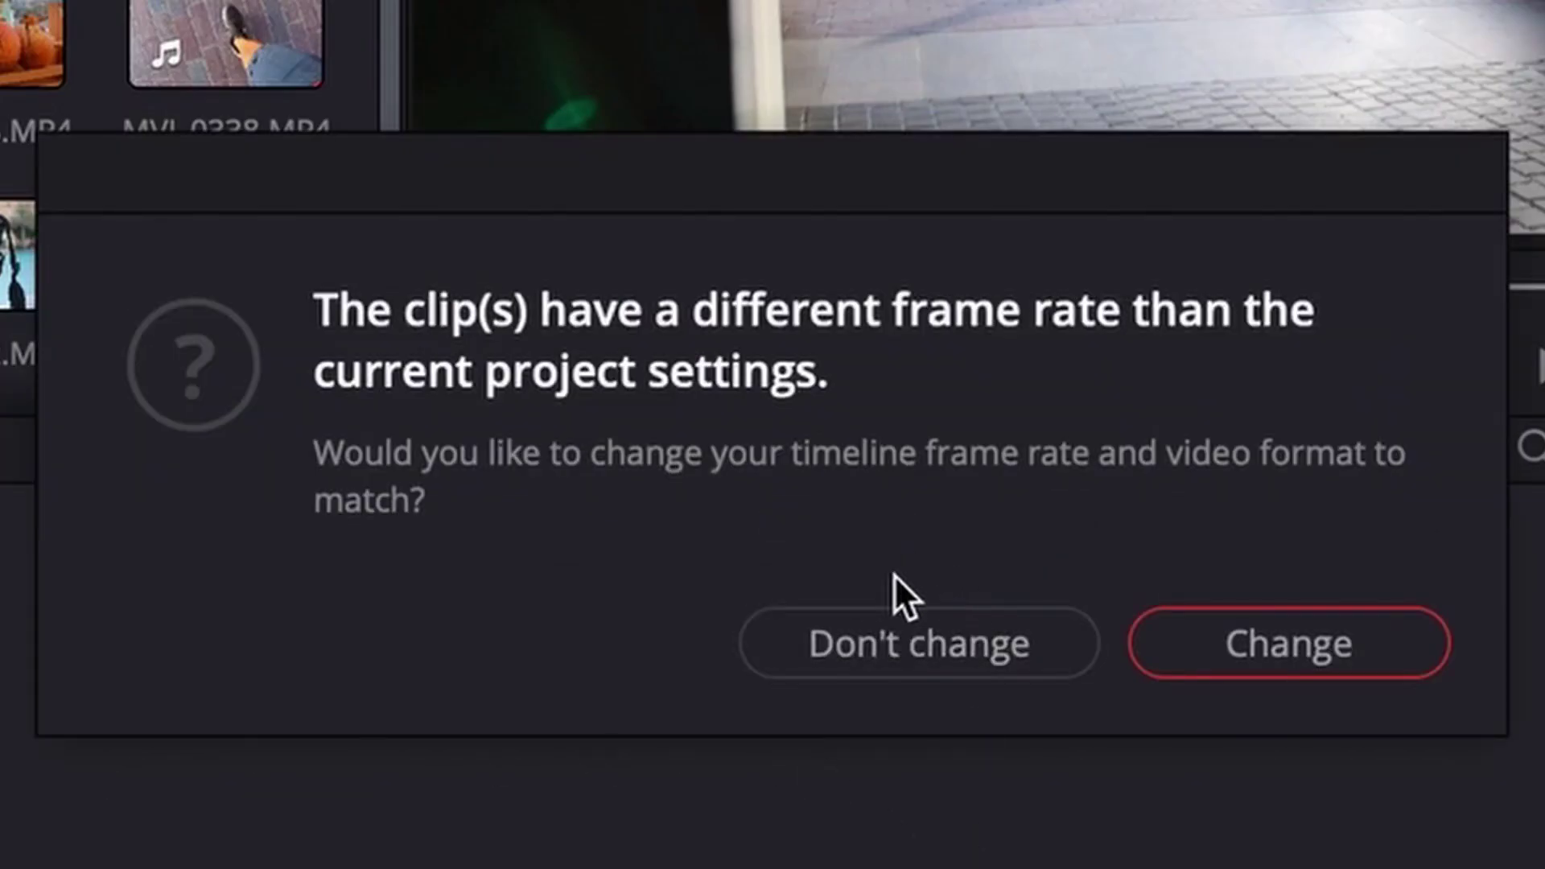
pyautogui.click(896, 649)
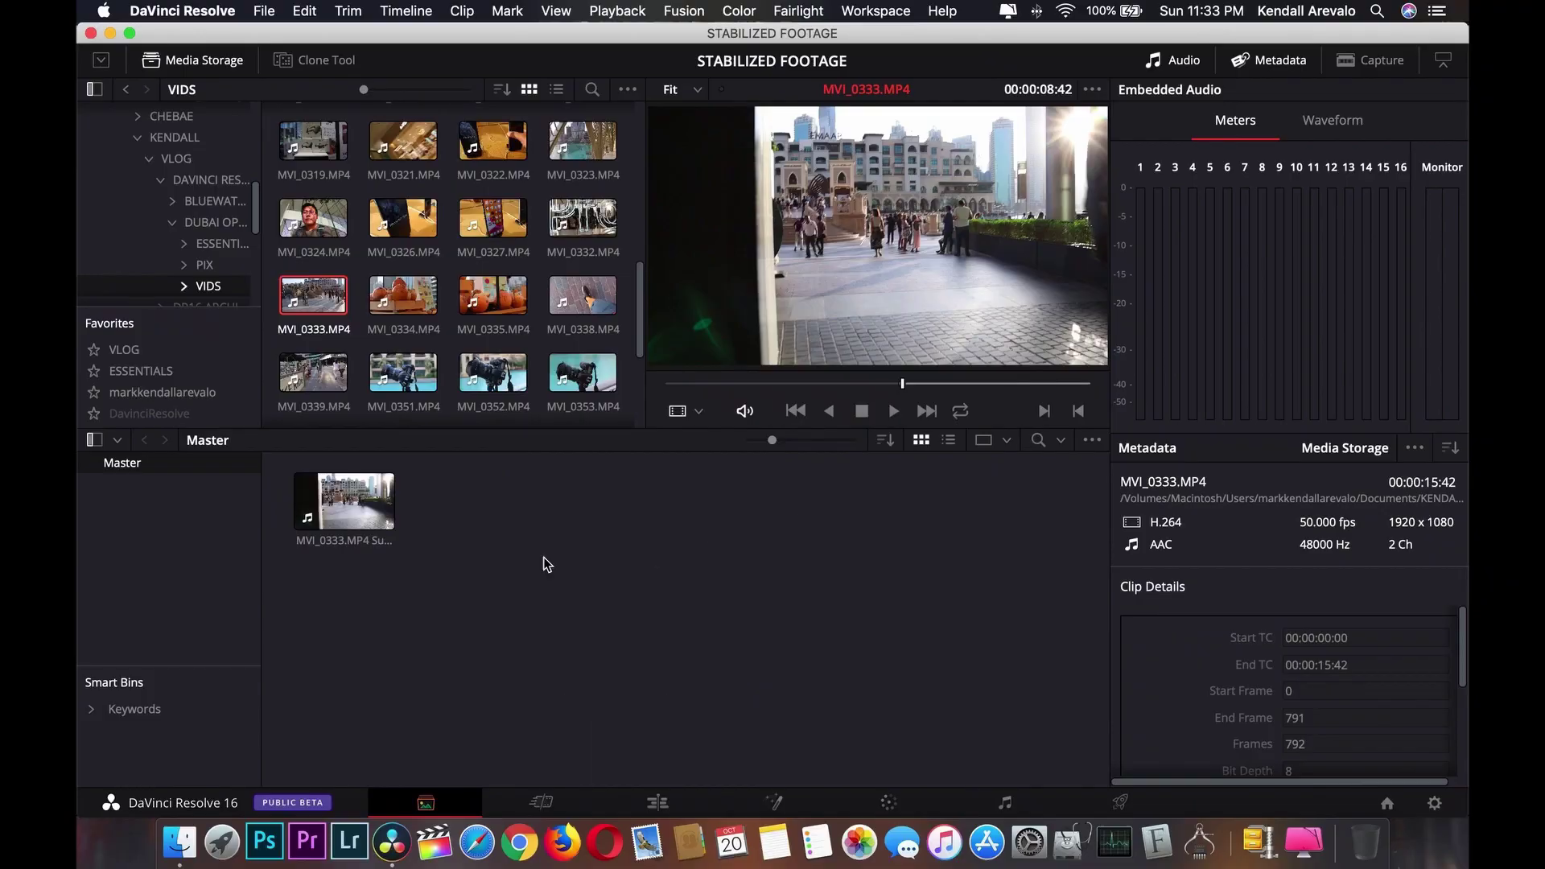
# - Create a timeline named STABILIZED and place the MVI_0333 subclip on tracks V1 and A1
pyautogui.click(658, 802)
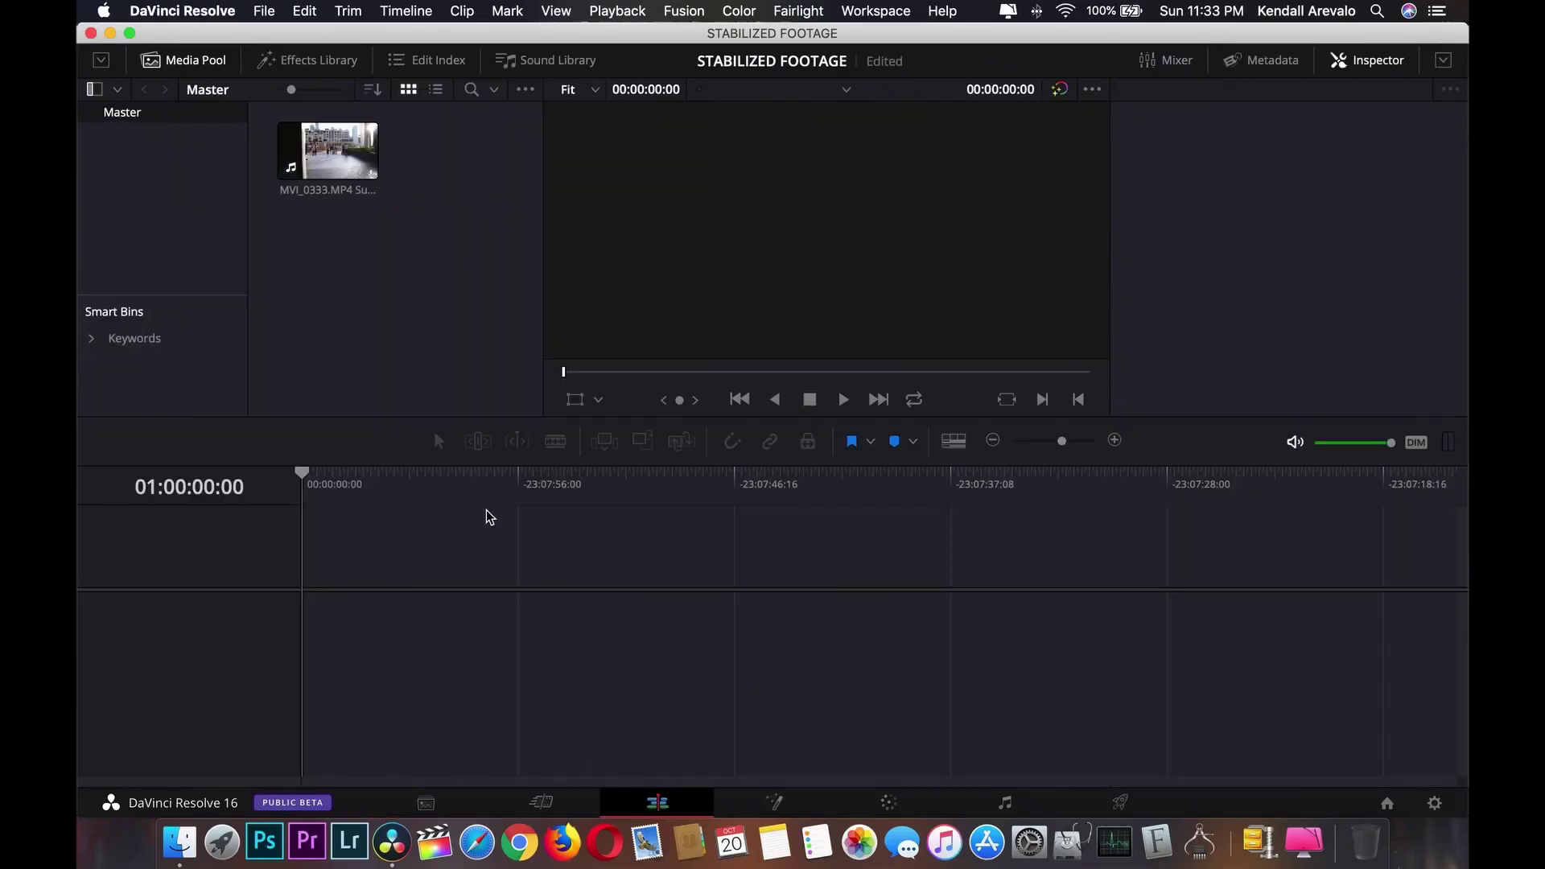
pyautogui.rightClick(351, 292)
pyautogui.moveTo(463, 310)
pyautogui.click(738, 314)
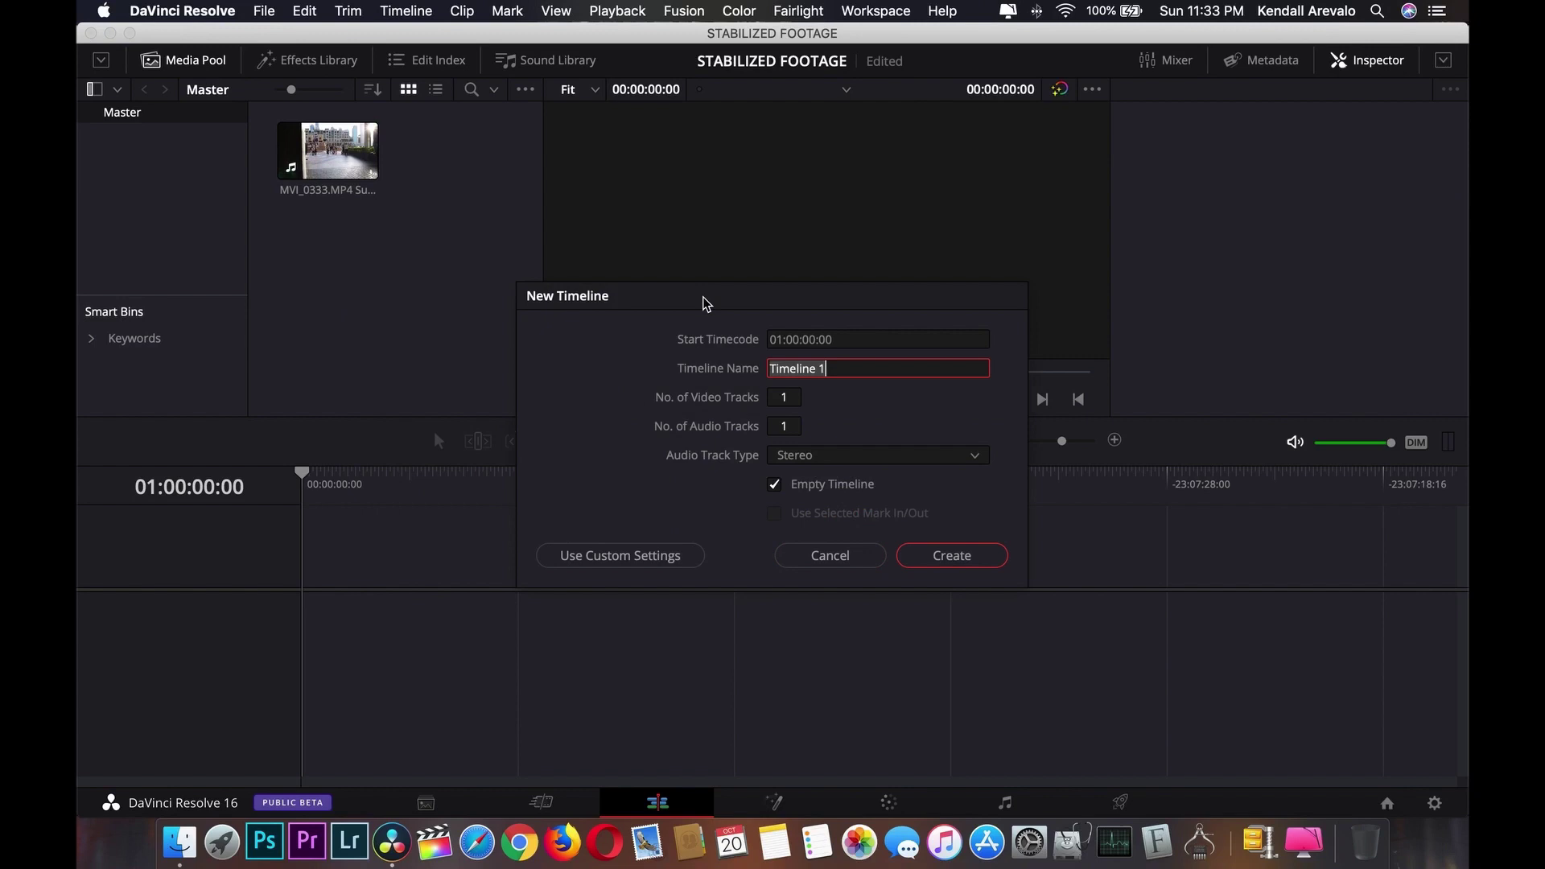
pyautogui.write('STABILIZED')
pyautogui.click(938, 557)
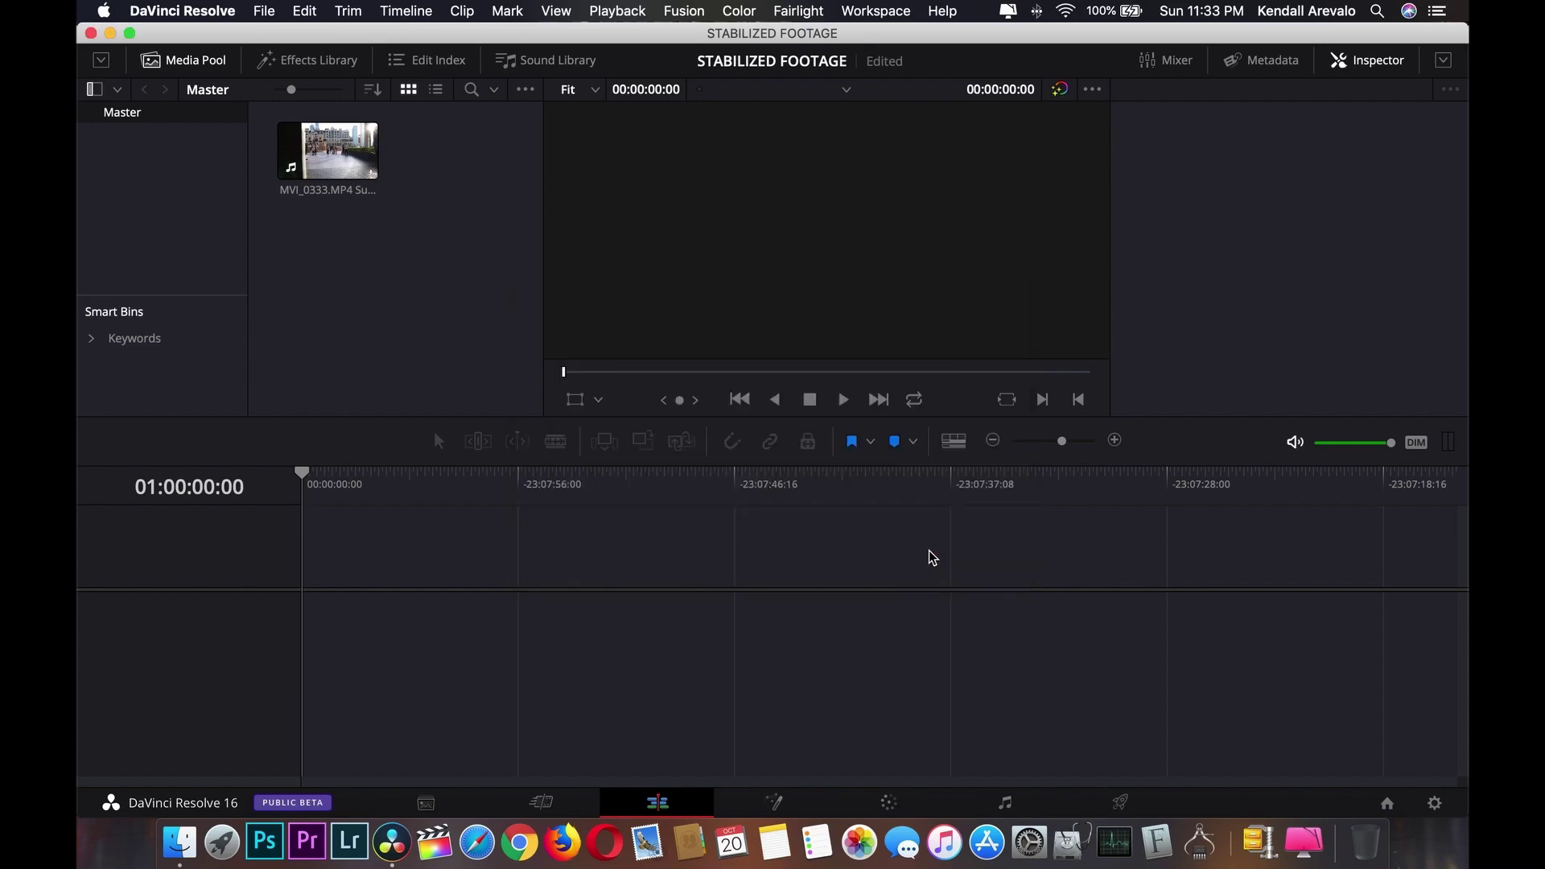
pyautogui.moveTo(329, 153); pyautogui.dragTo(354, 588)
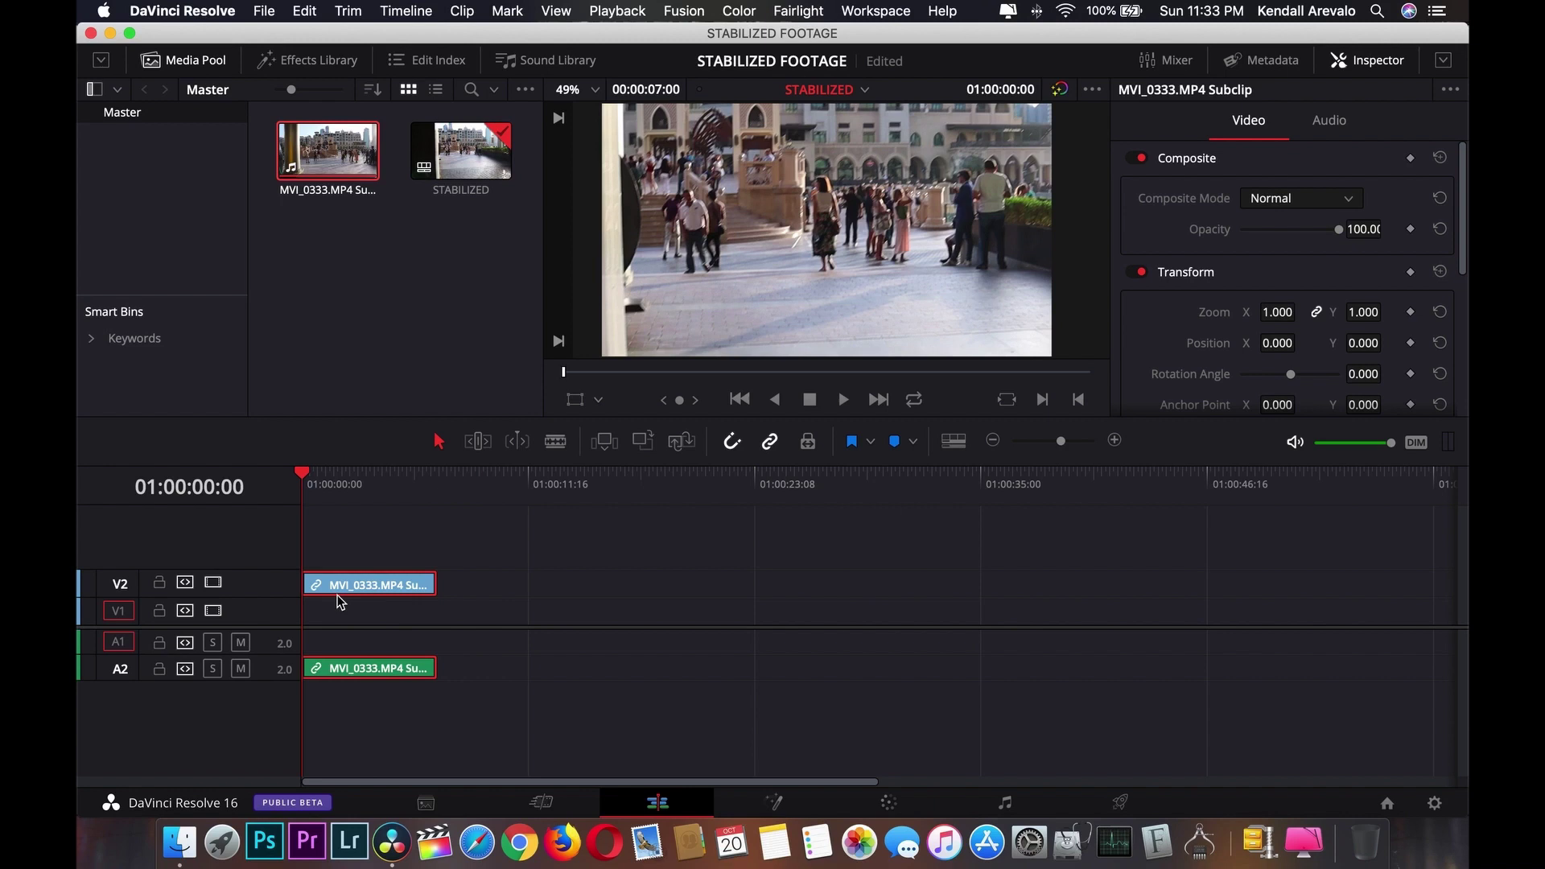
pyautogui.moveTo(356, 591); pyautogui.dragTo(357, 620)
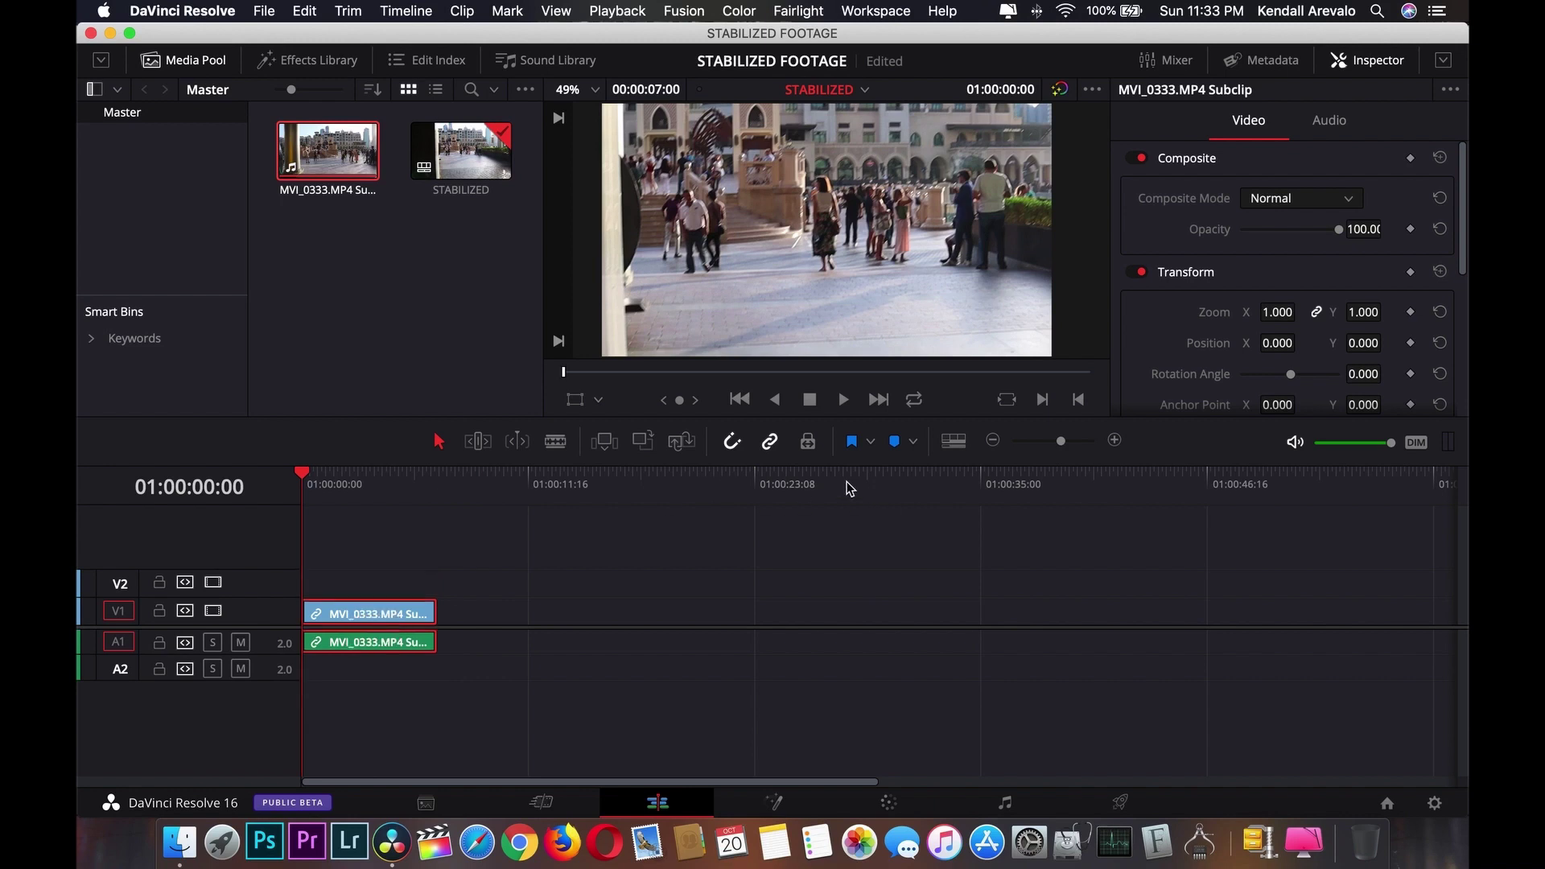
# - Change the timeline resolution from 3840 x 2160 Ultra HD to 1920 x 1080 HD in Project Settings
pyautogui.click(953, 441)
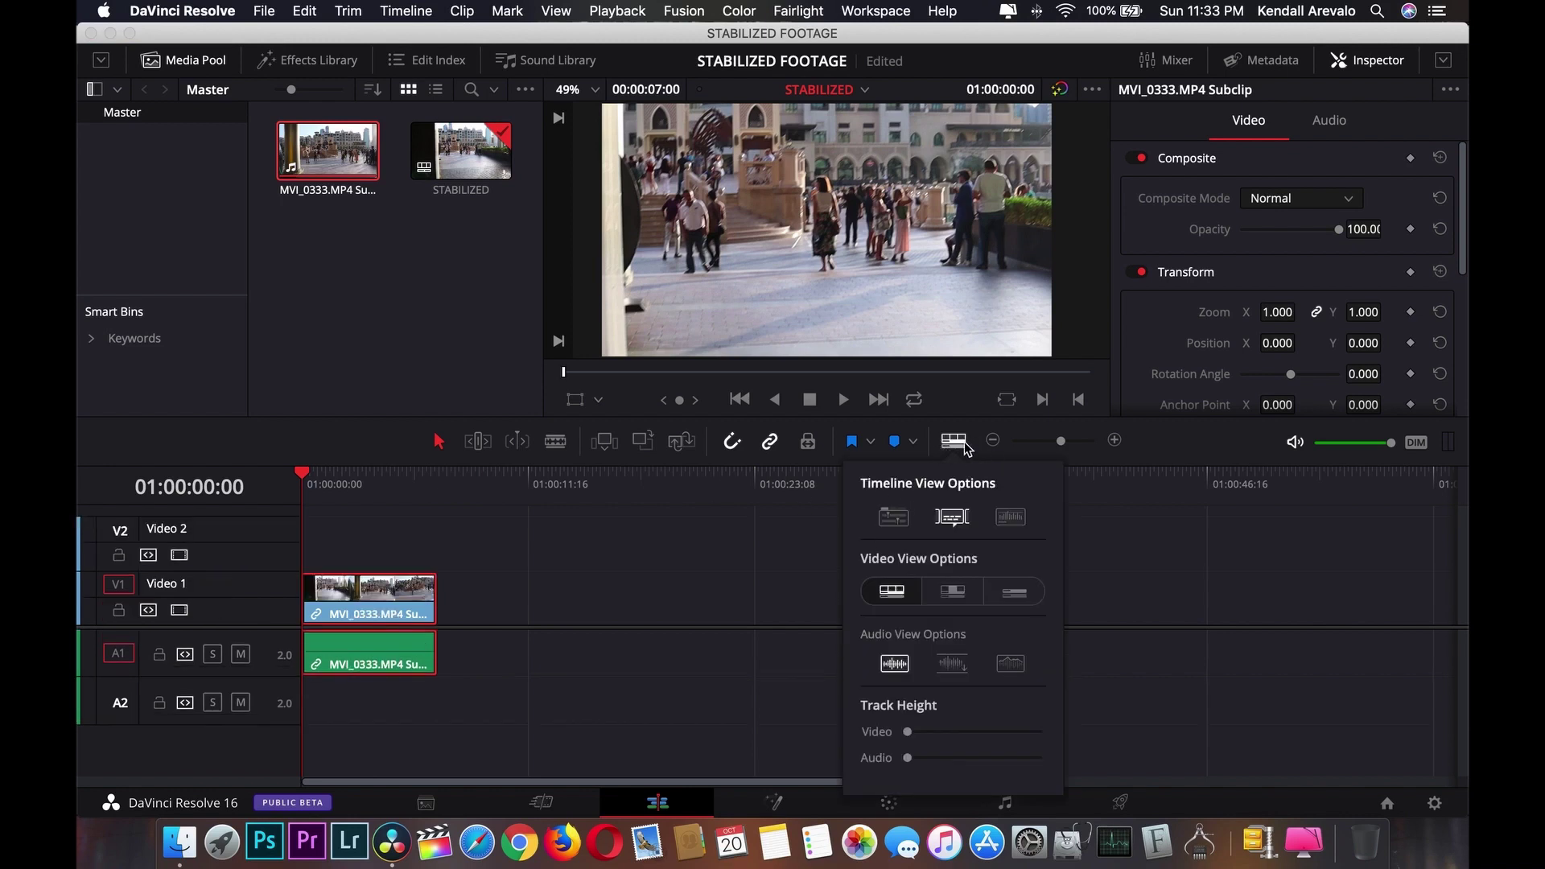
pyautogui.click(265, 11)
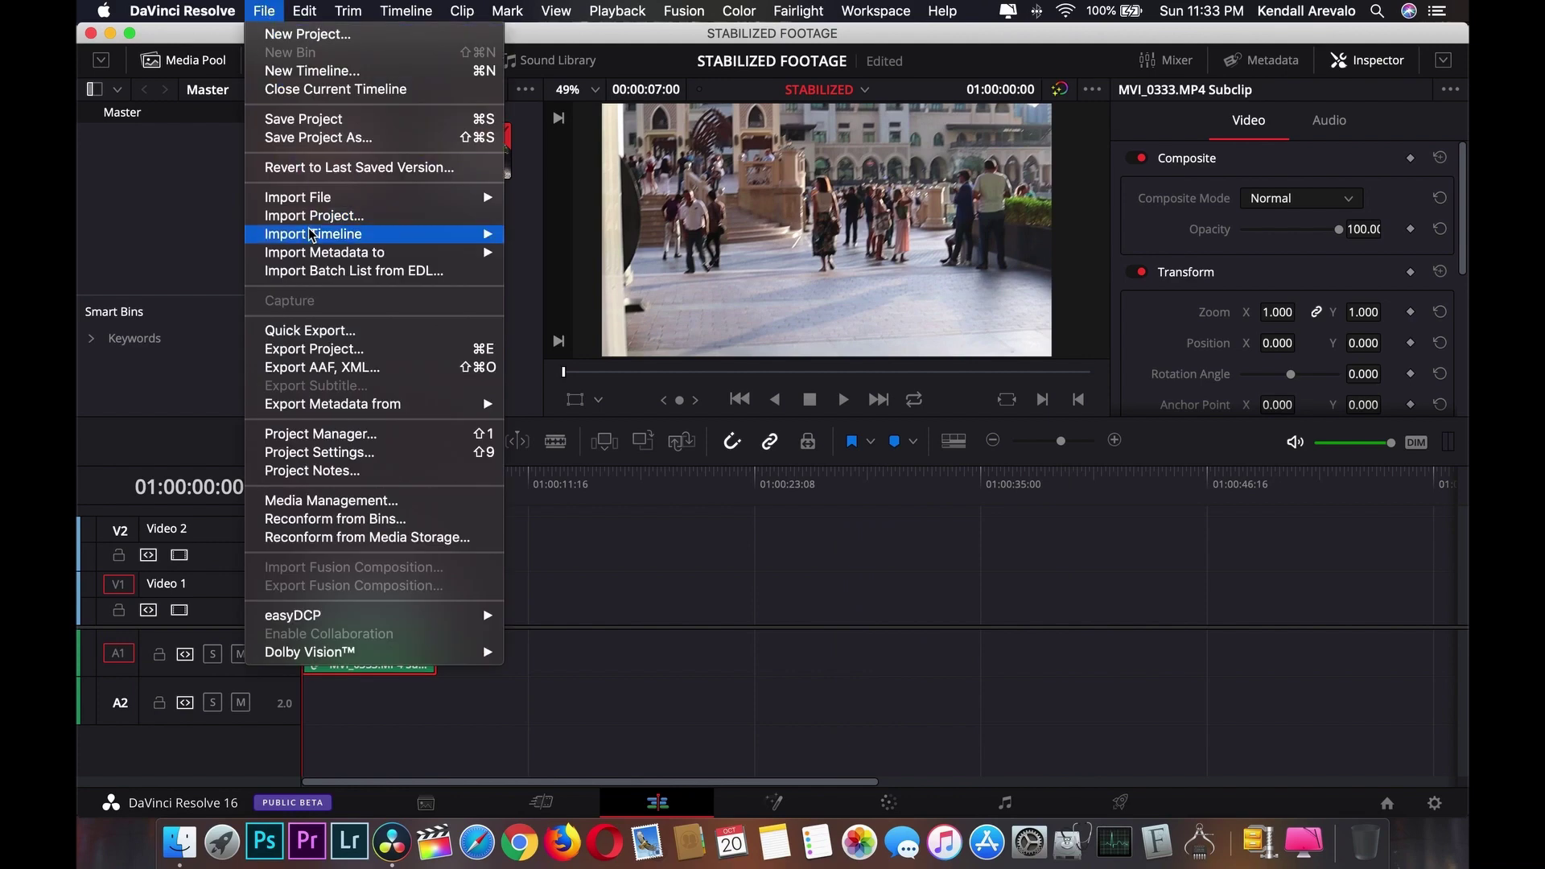
pyautogui.click(314, 453)
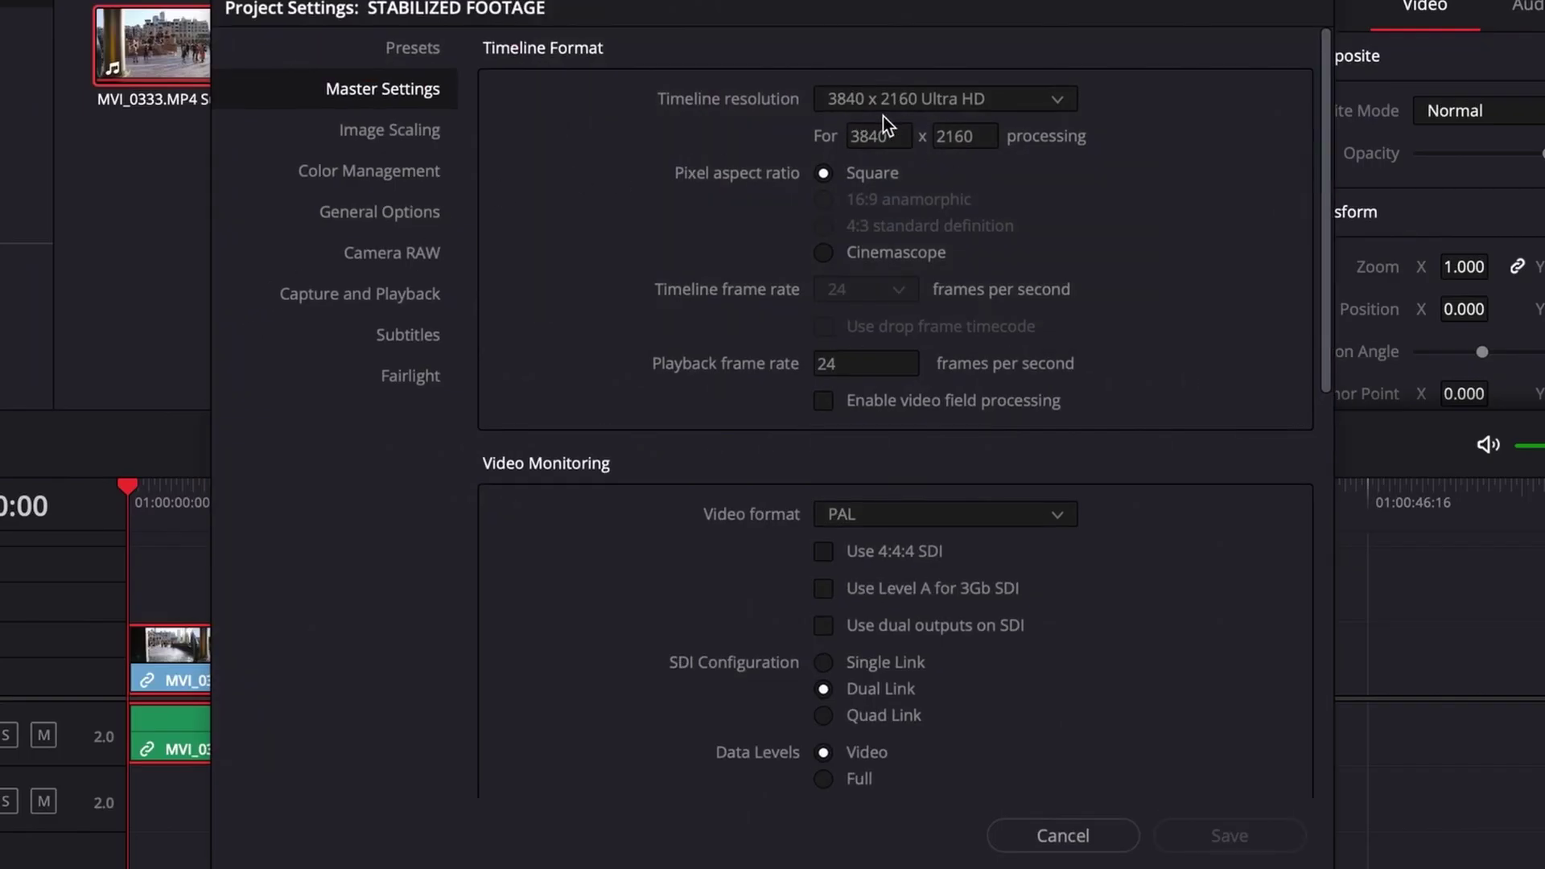
pyautogui.click(921, 112)
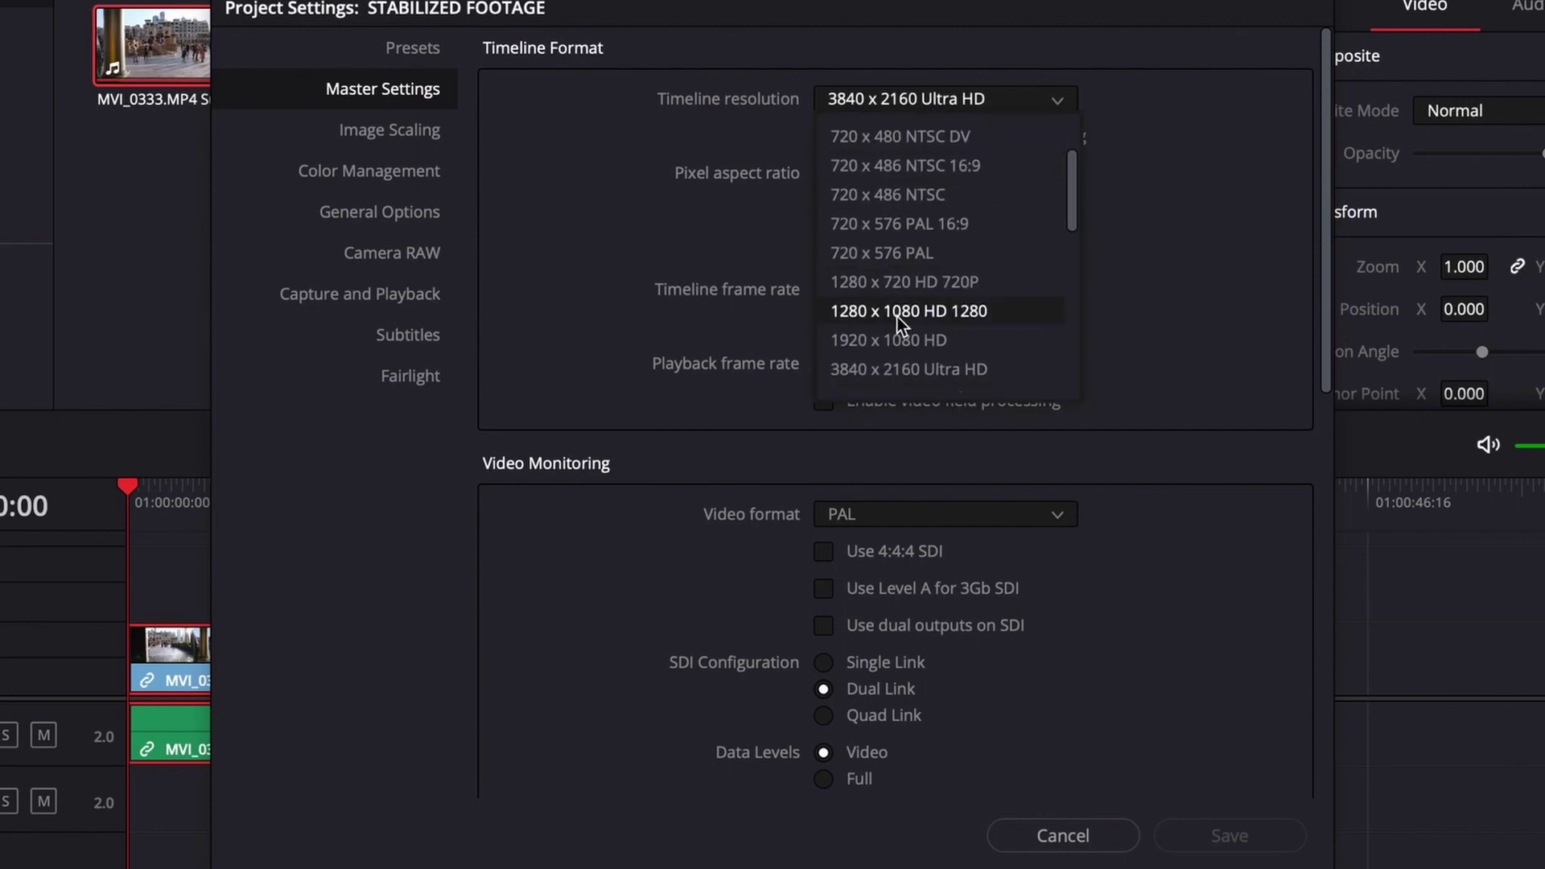
pyautogui.click(896, 340)
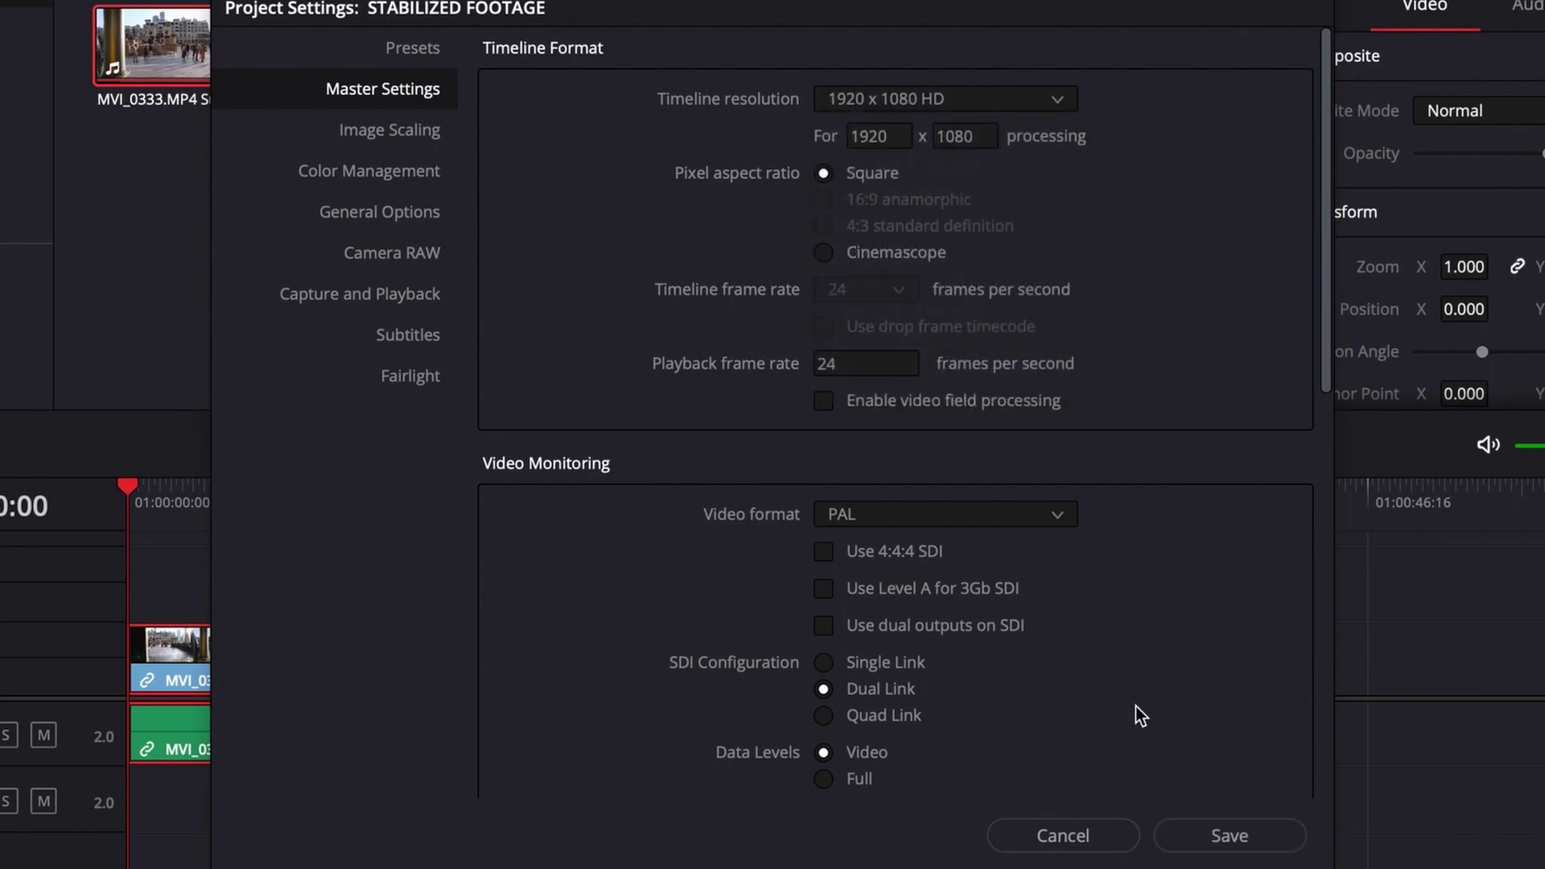
pyautogui.click(1195, 834)
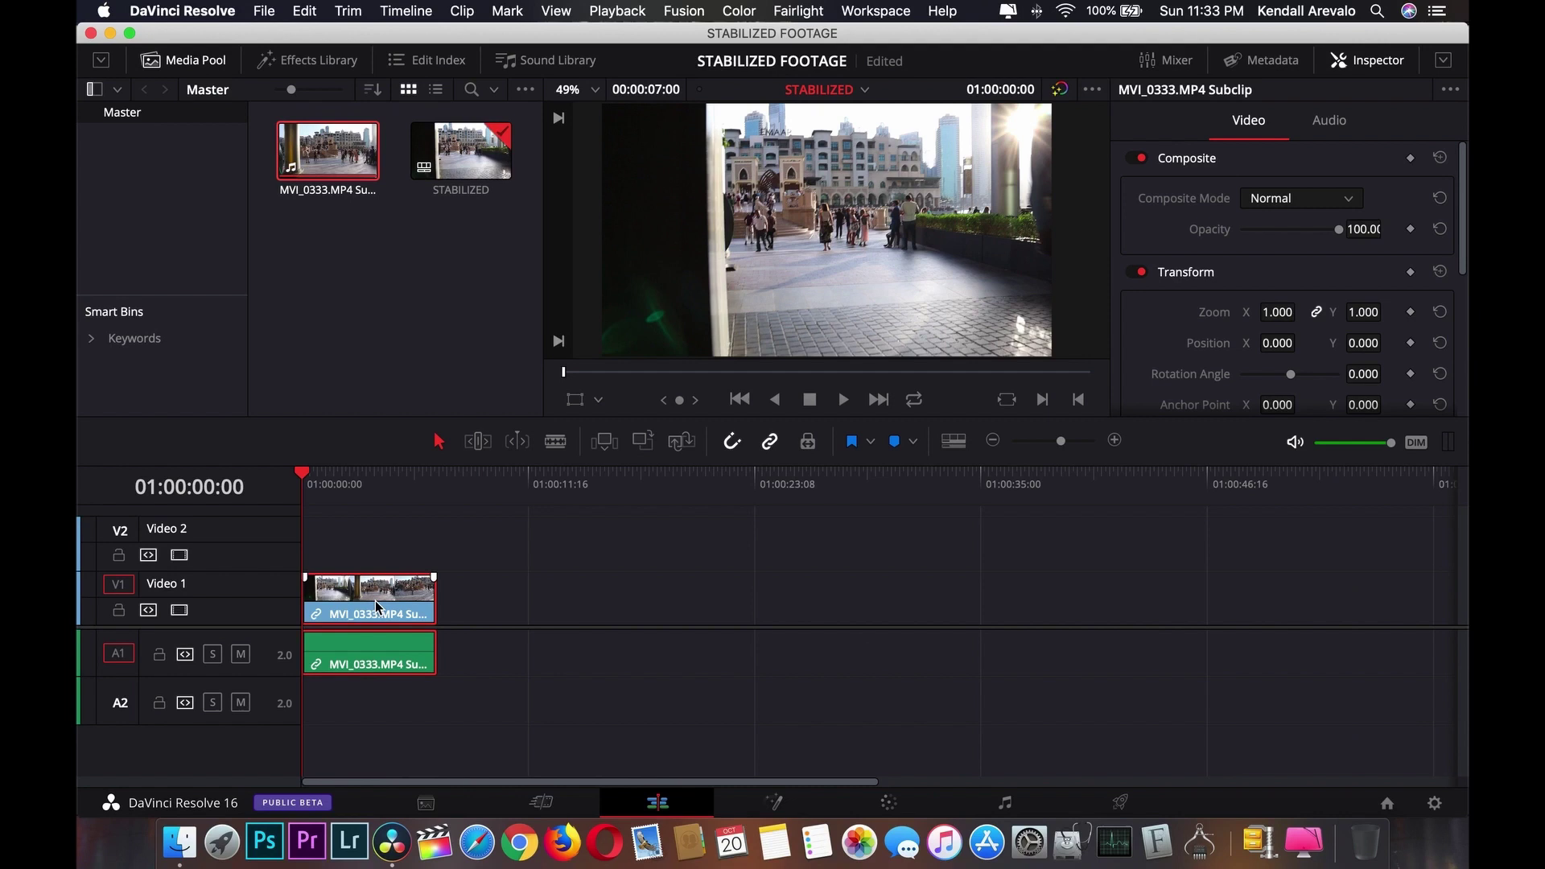
# - Link the clip's video and audio, then duplicate the clip just after the original
pyautogui.rightClick(375, 601)
pyautogui.click(395, 625)
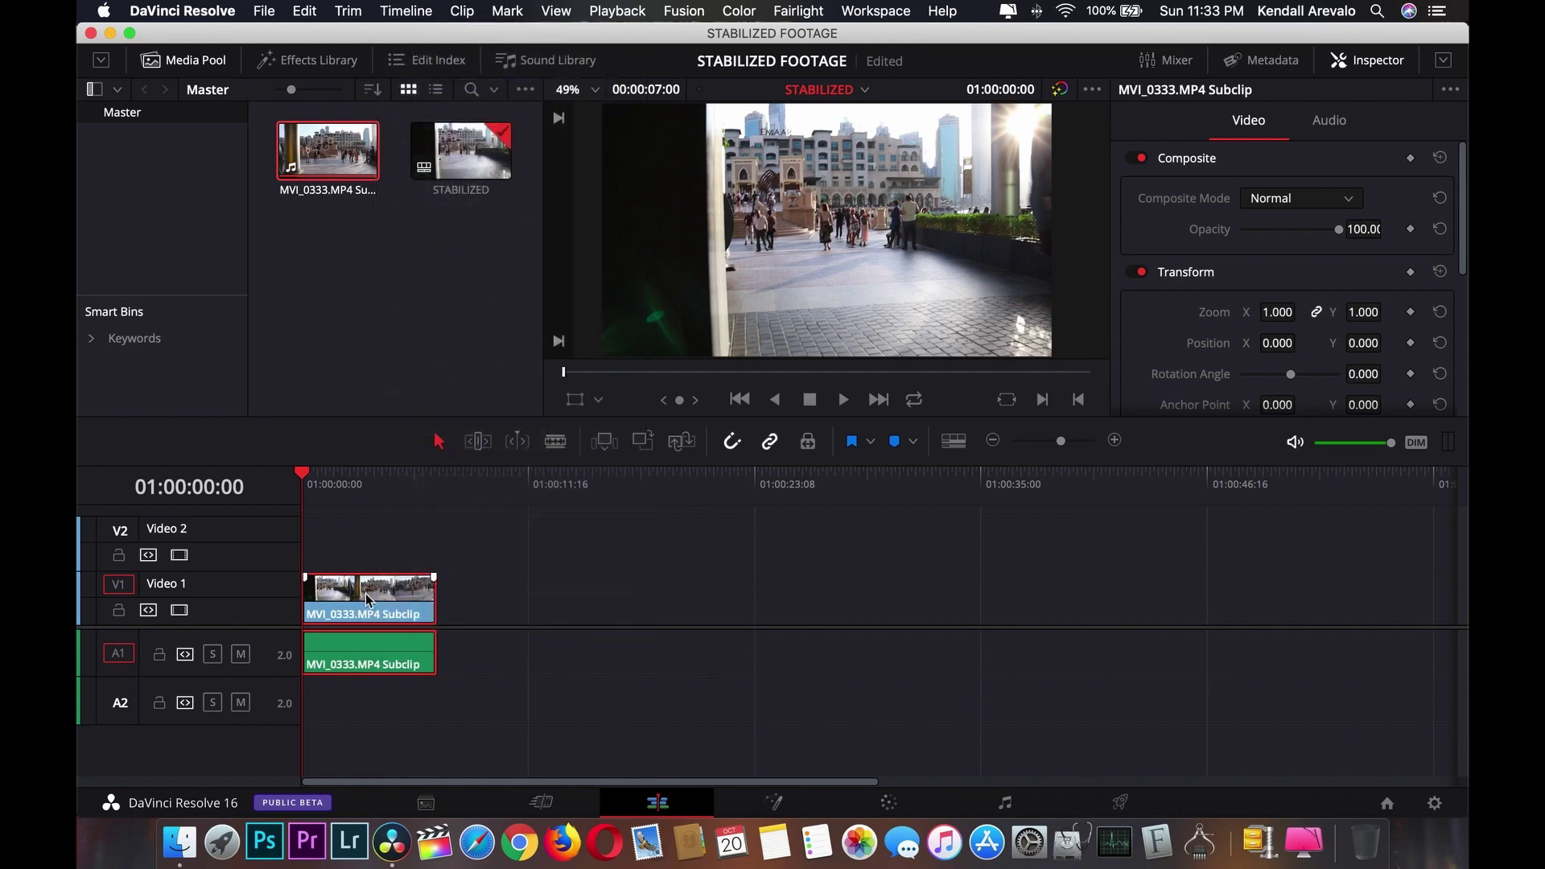
pyautogui.moveTo(366, 599); pyautogui.dragTo(524, 621)
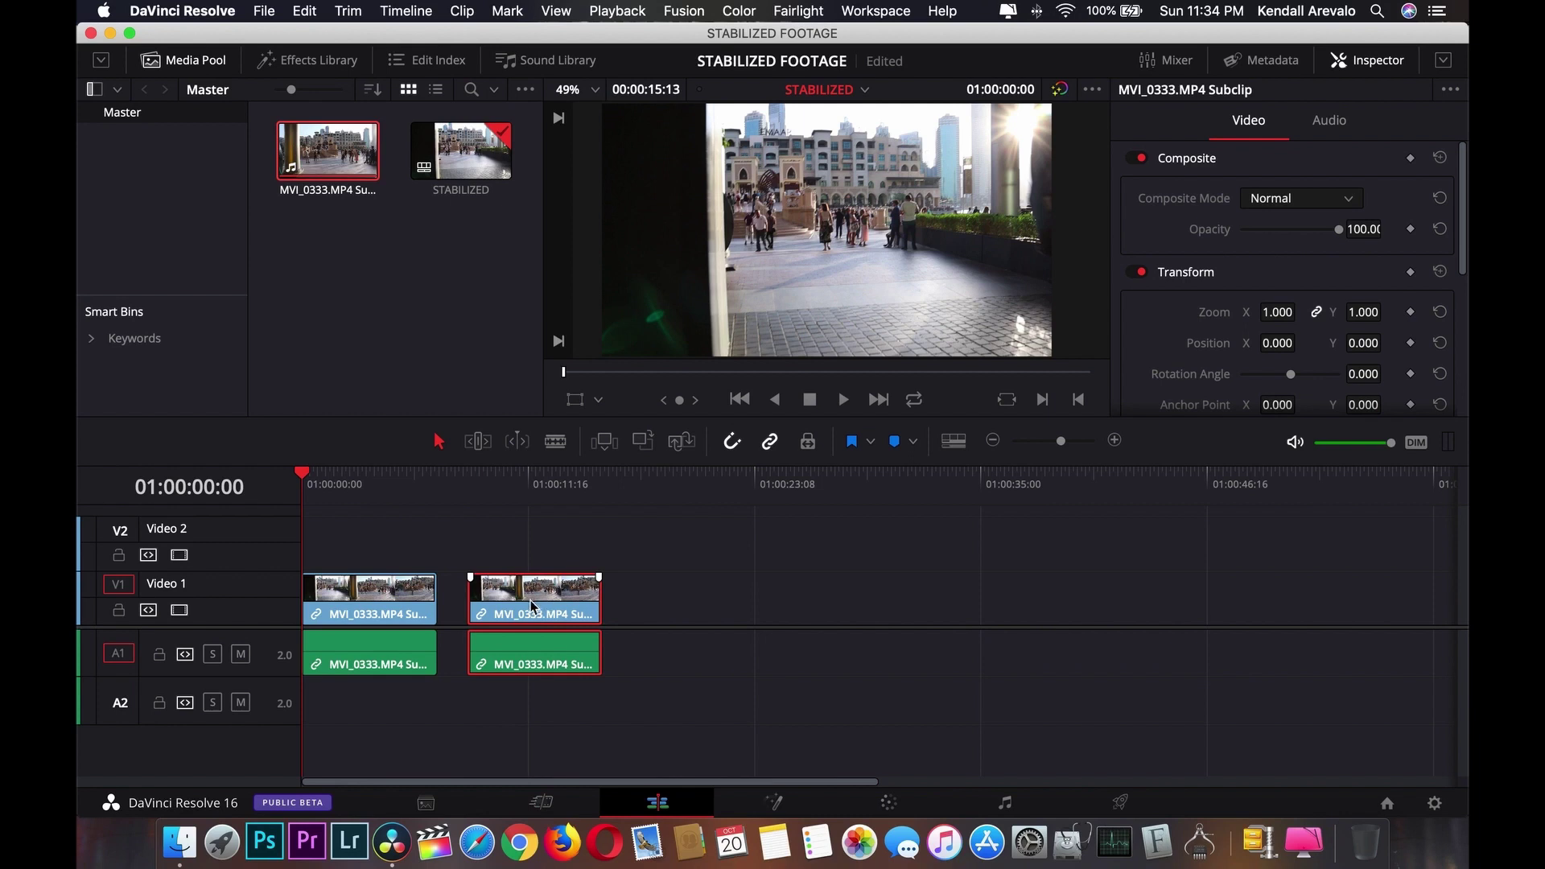
pyautogui.click(888, 807)
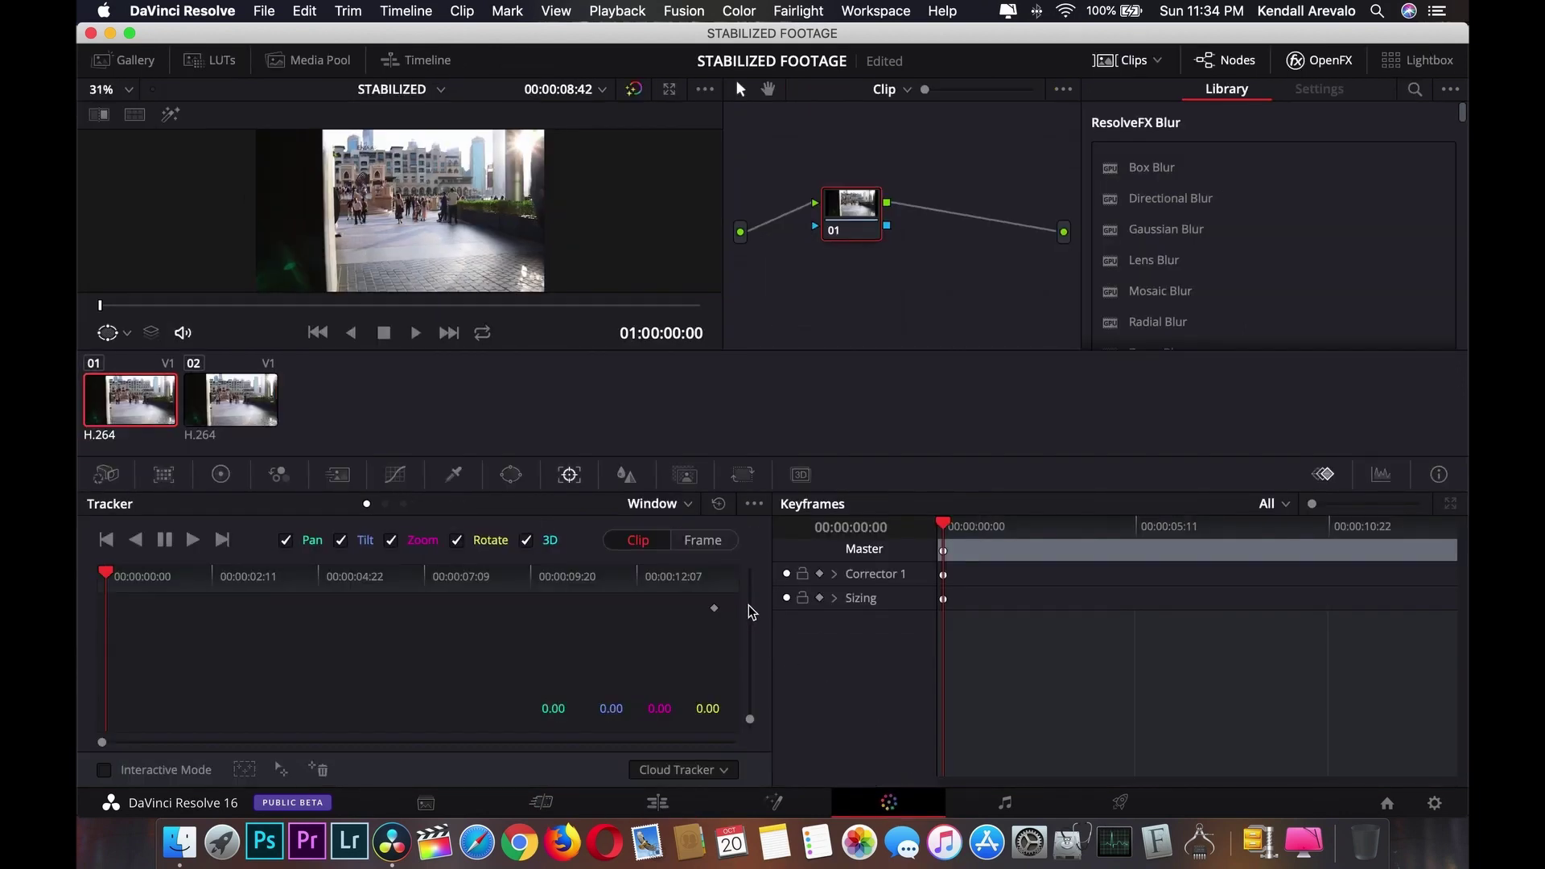
# - Stabilize clip 02 using the Tracker's Stabilizer mode with Smooth 0.25 and Strength 1.00
pyautogui.click(232, 410)
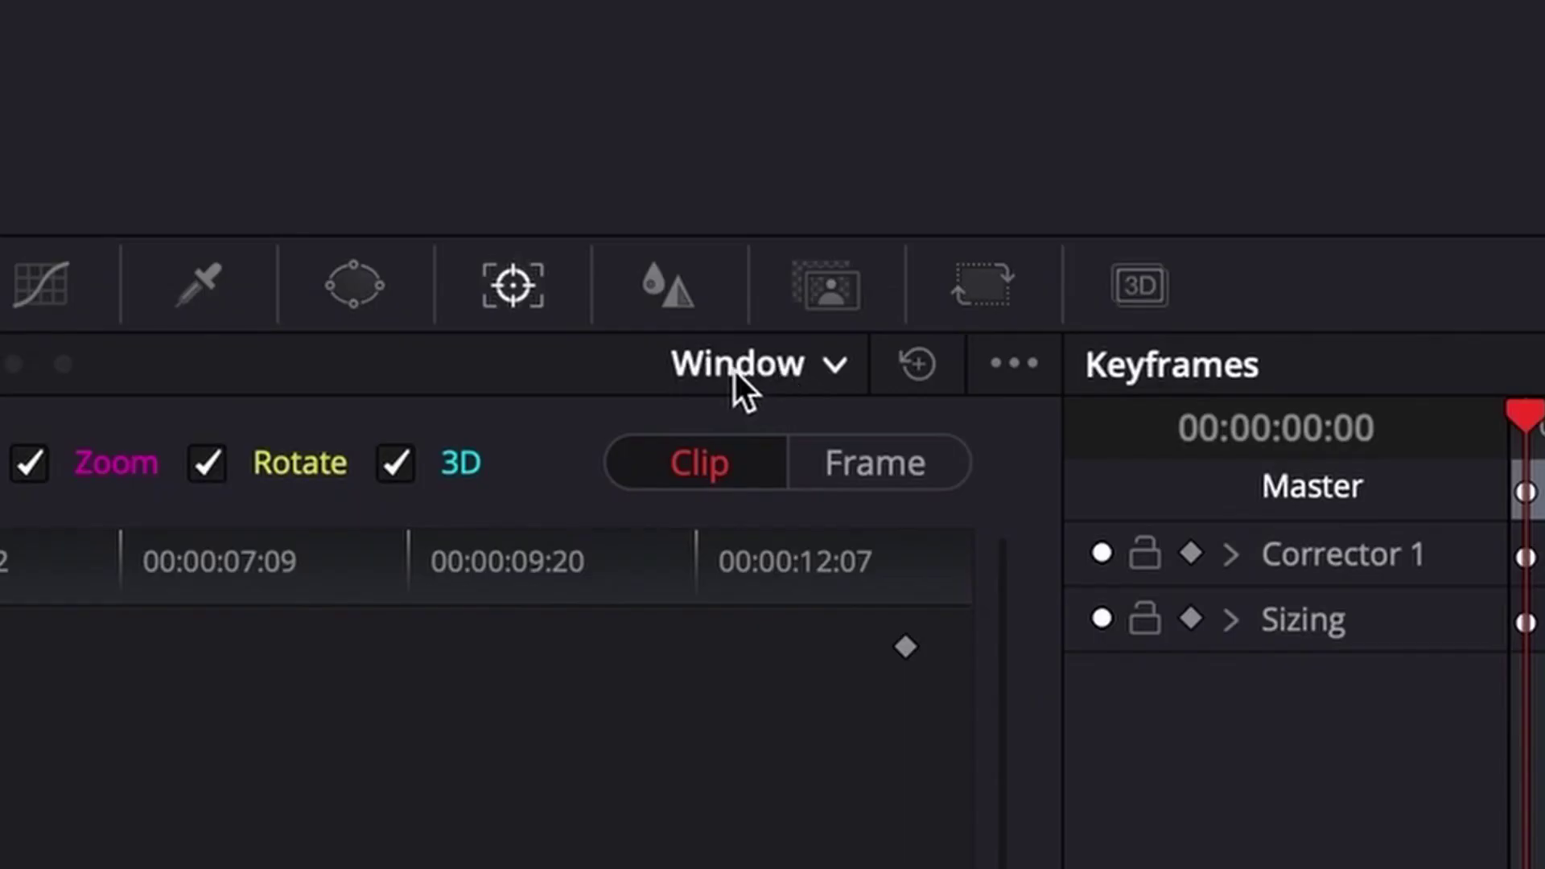
pyautogui.click(689, 505)
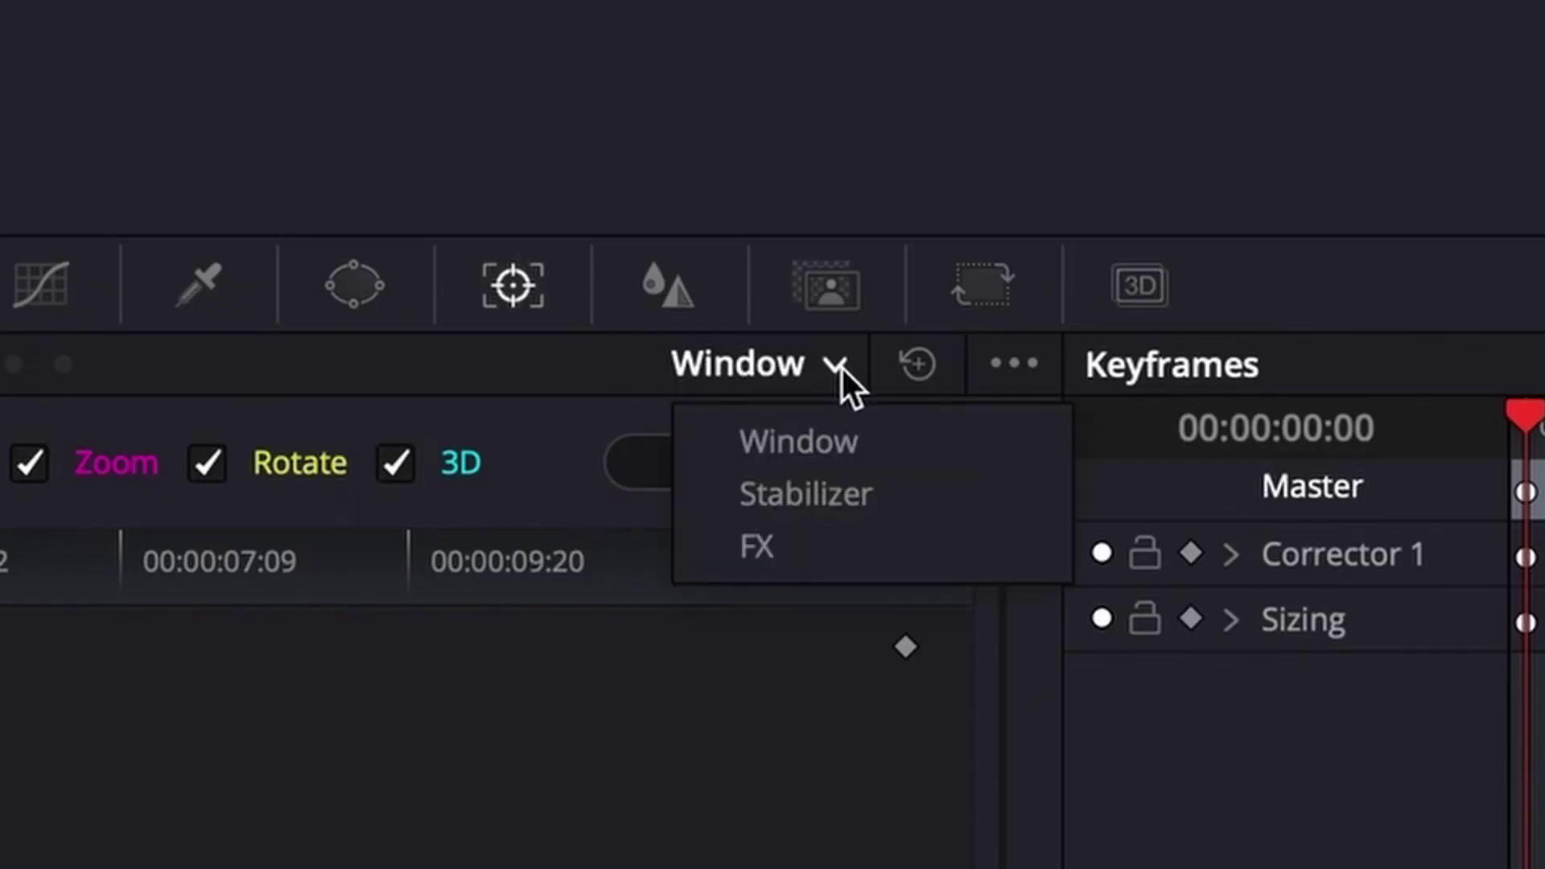
pyautogui.click(829, 494)
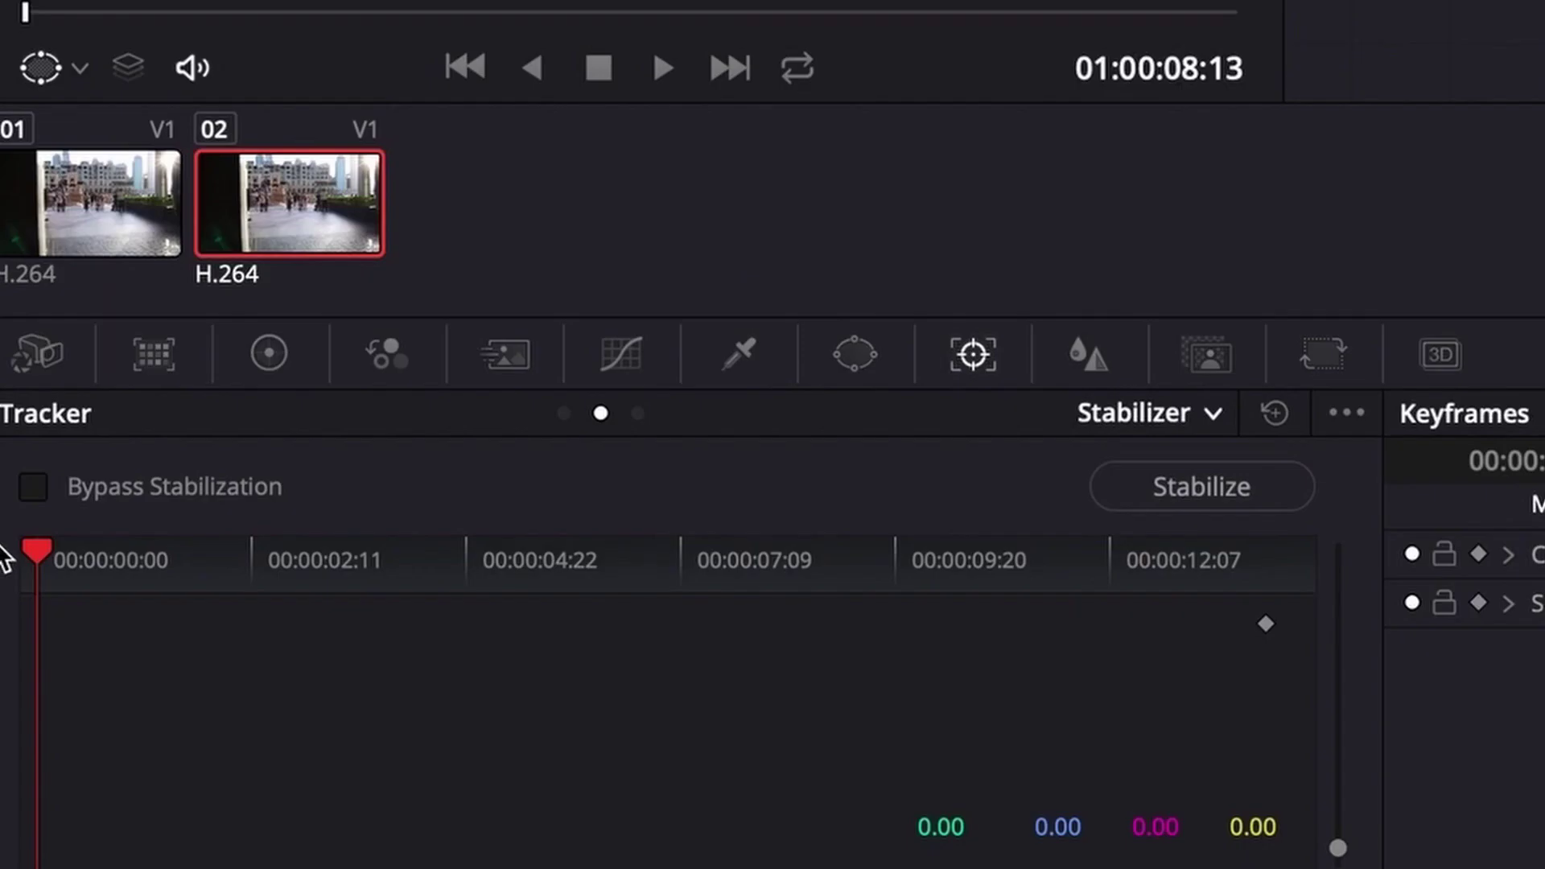
pyautogui.click(111, 574)
pyautogui.moveTo(50, 555); pyautogui.dragTo(12, 561)
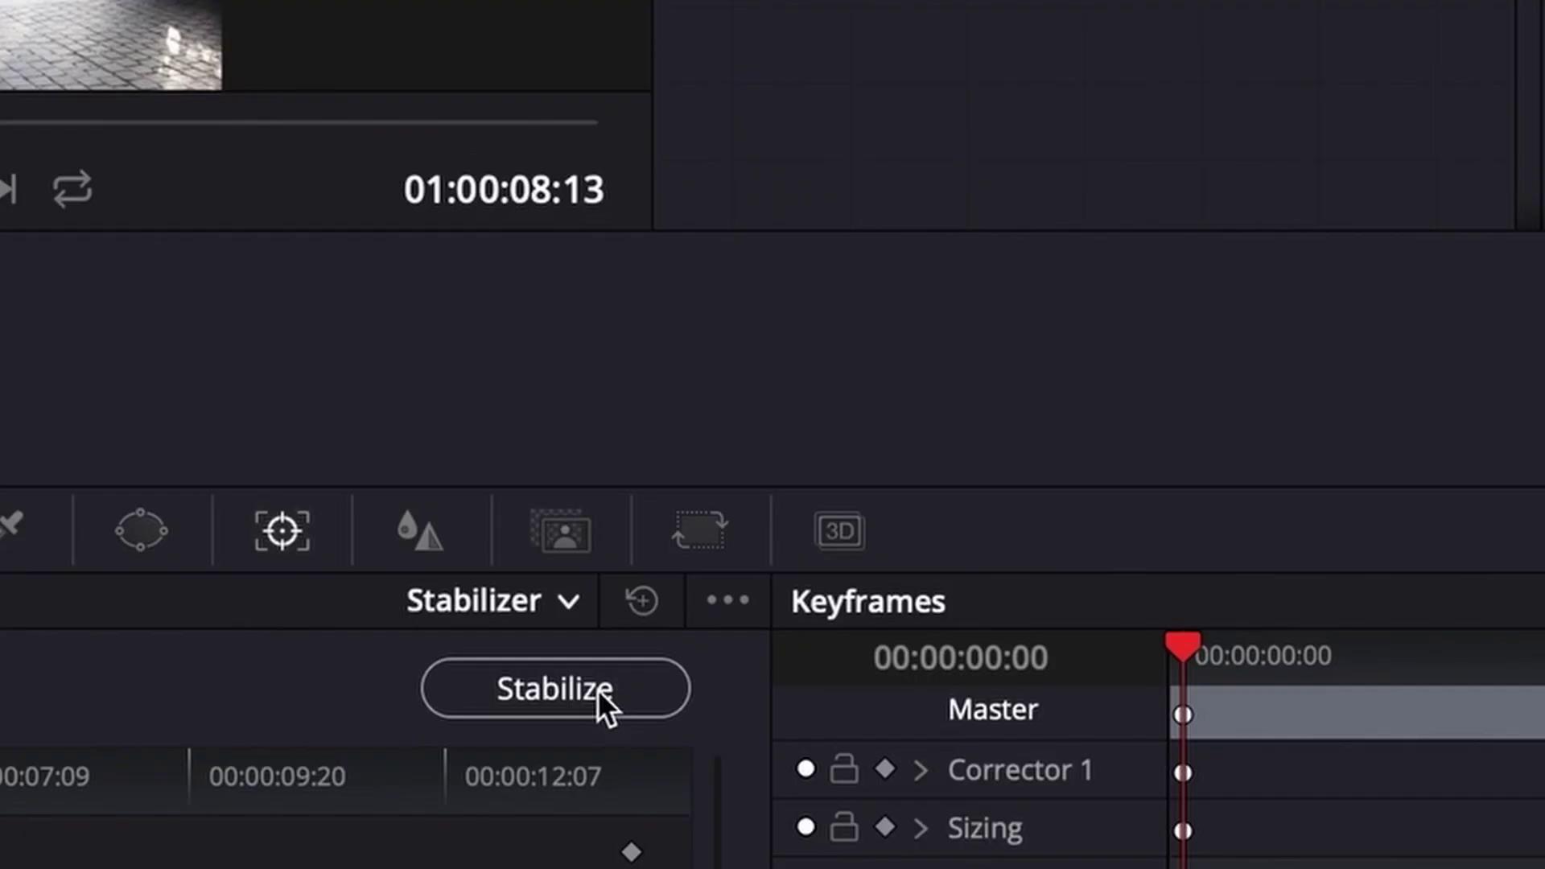
pyautogui.click(598, 689)
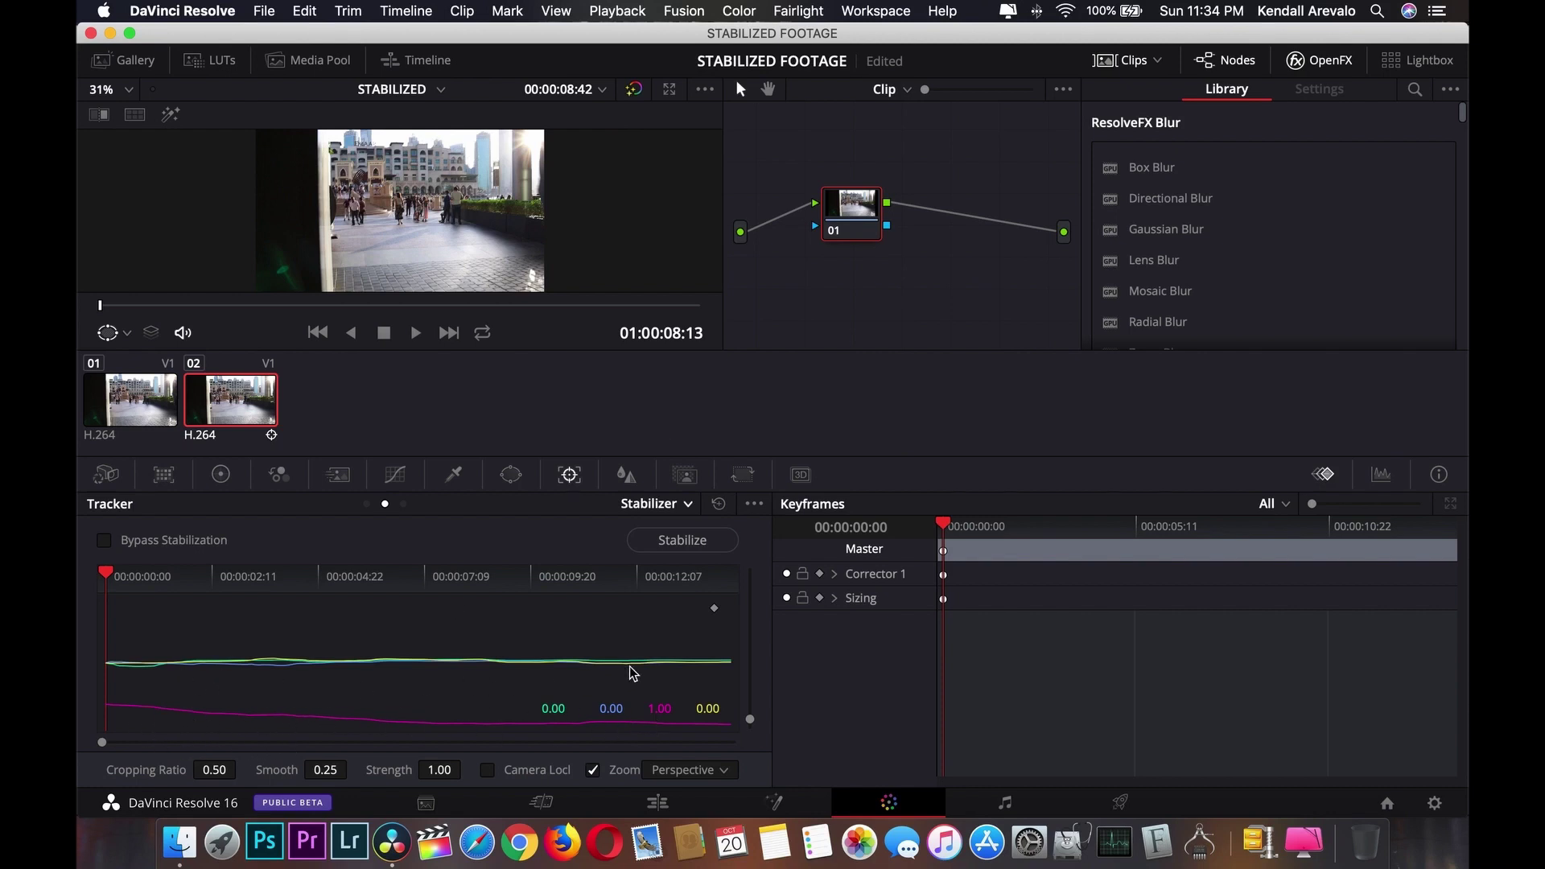
# - Back on the Edit page, play the timeline from the start to review the stabilized clip
pyautogui.click(659, 803)
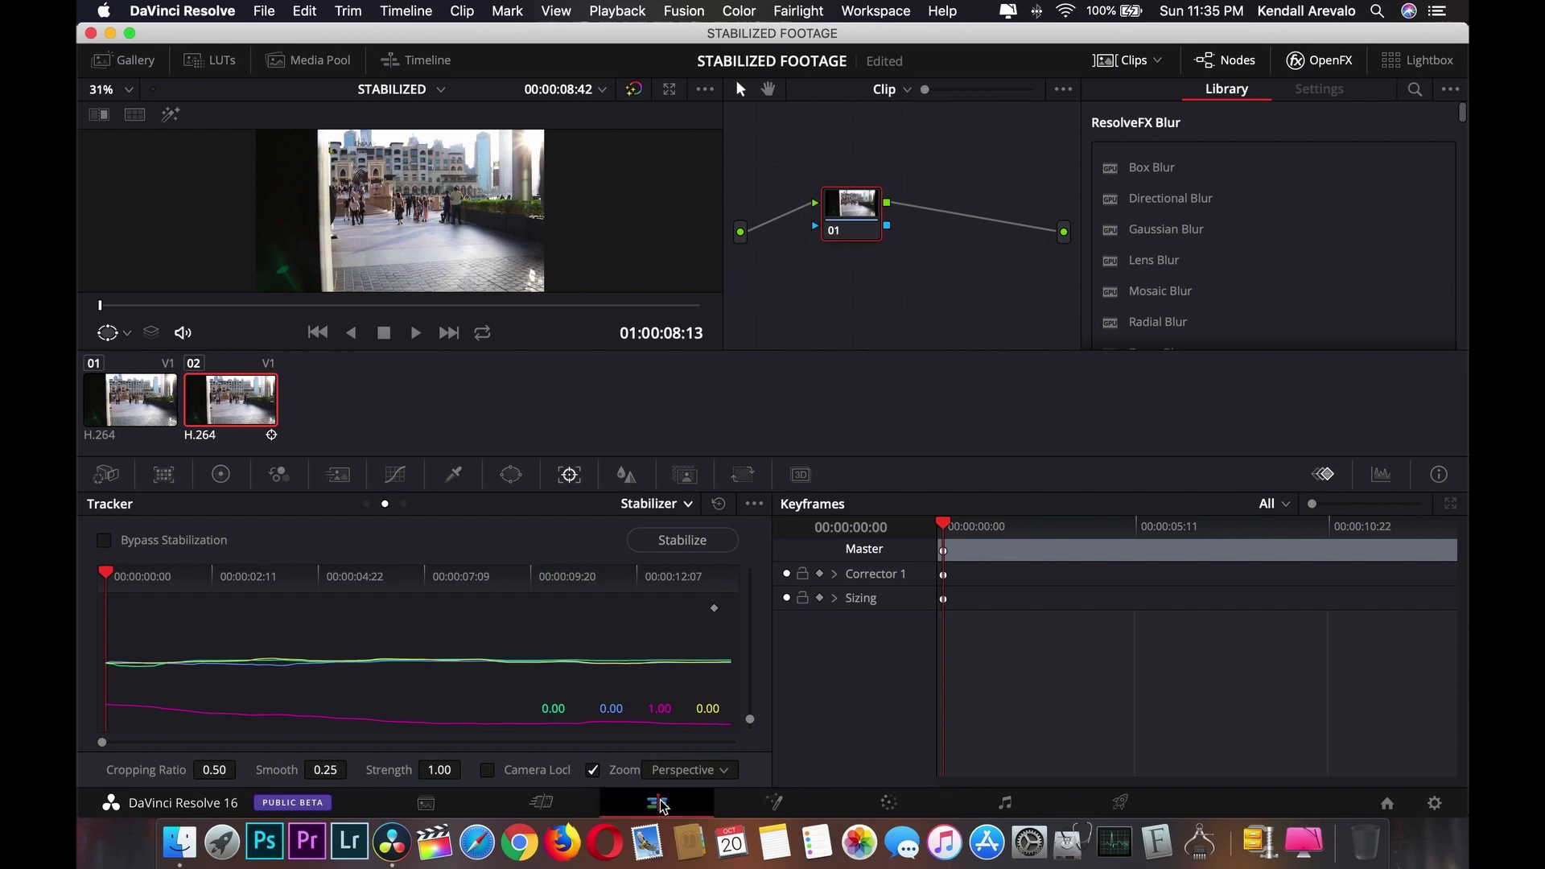
pyautogui.moveTo(471, 481); pyautogui.dragTo(306, 479)
pyautogui.press('space')
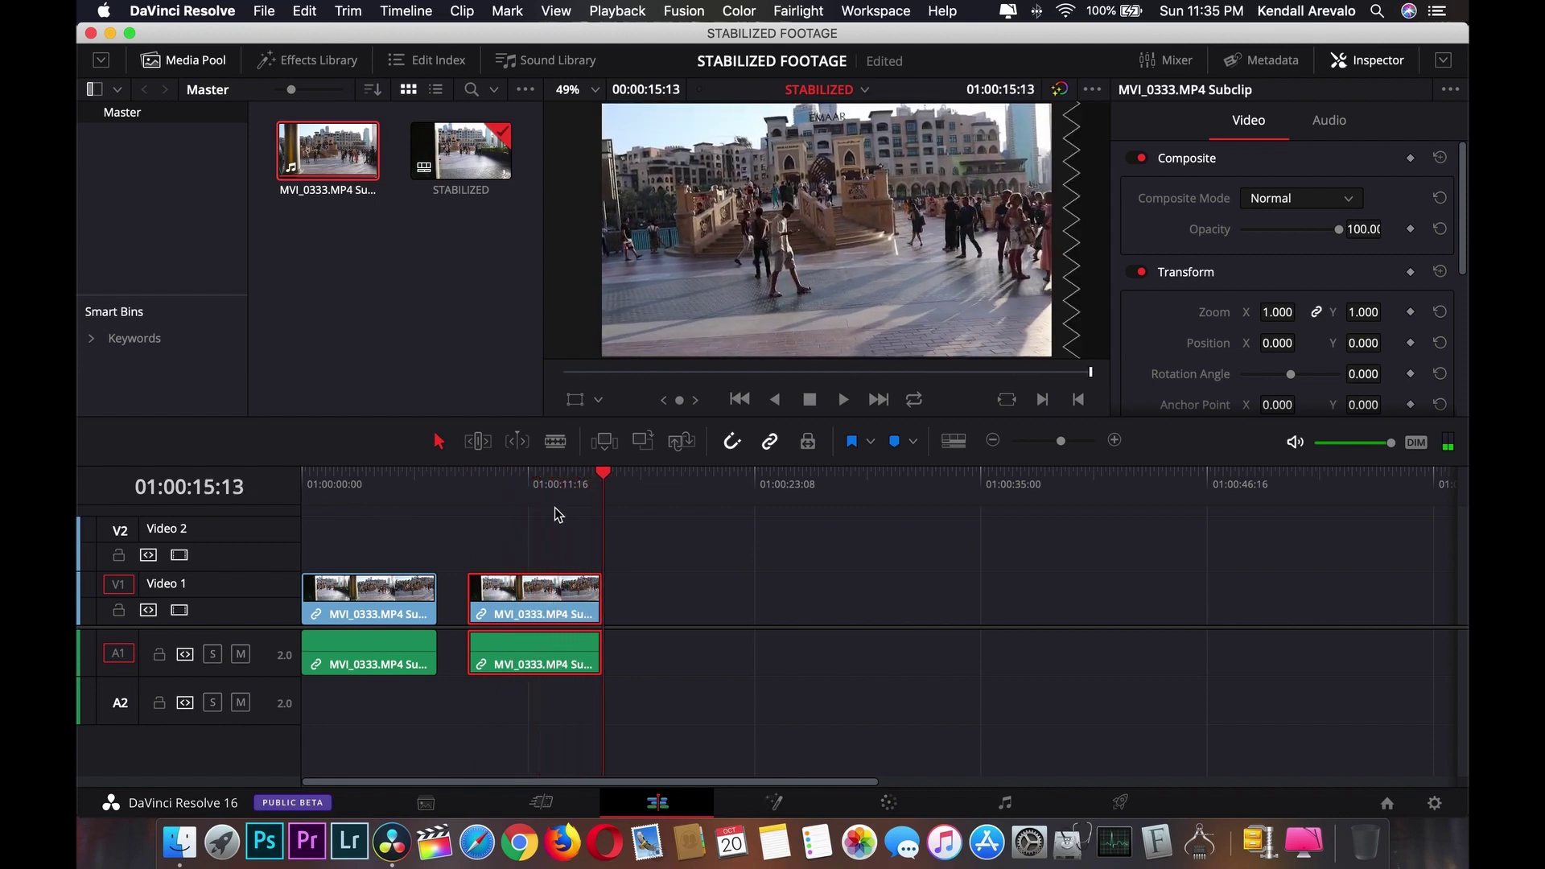
pyautogui.moveTo(599, 481); pyautogui.dragTo(291, 515)
pyautogui.press('space')
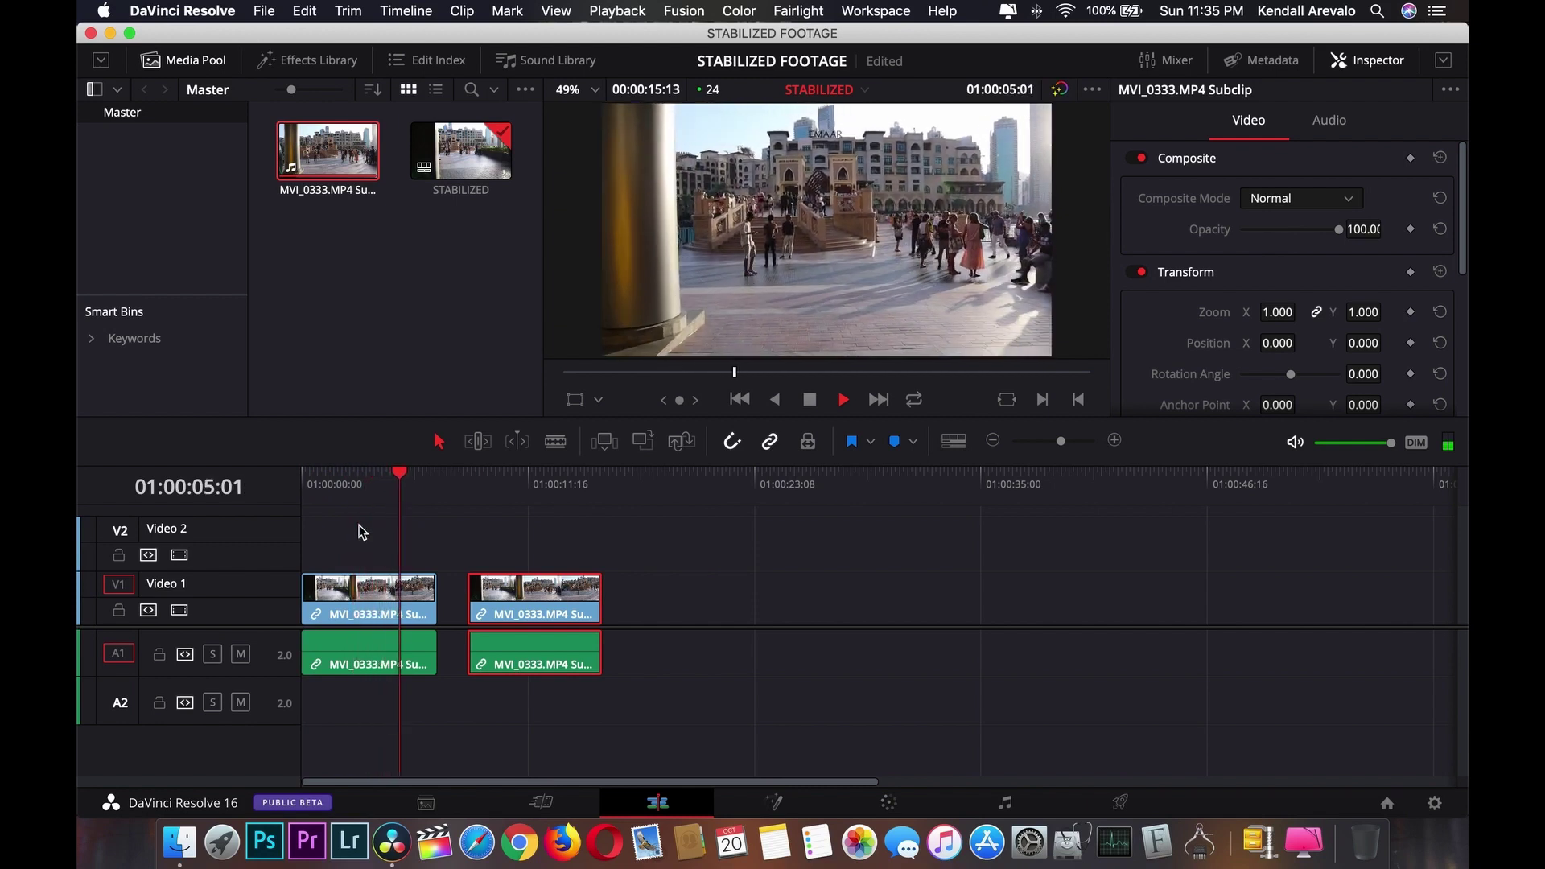
pyautogui.press('space')
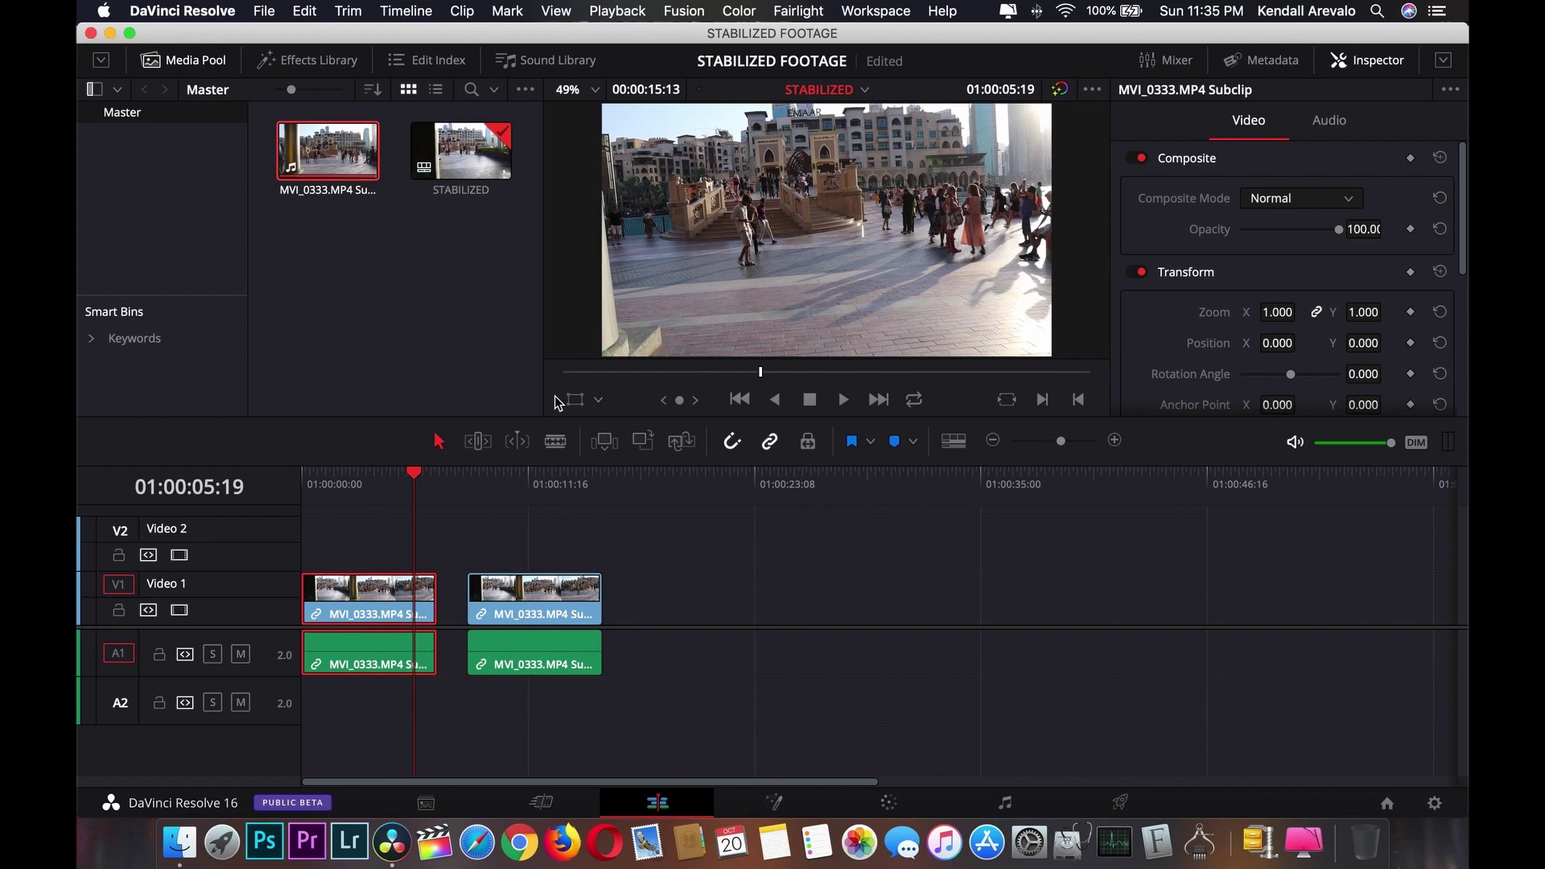
# - Shrink the original clip to the left and stack the stabilized copy on V2, shrunk to the right
pyautogui.moveTo(1051, 355); pyautogui.dragTo(931, 297)
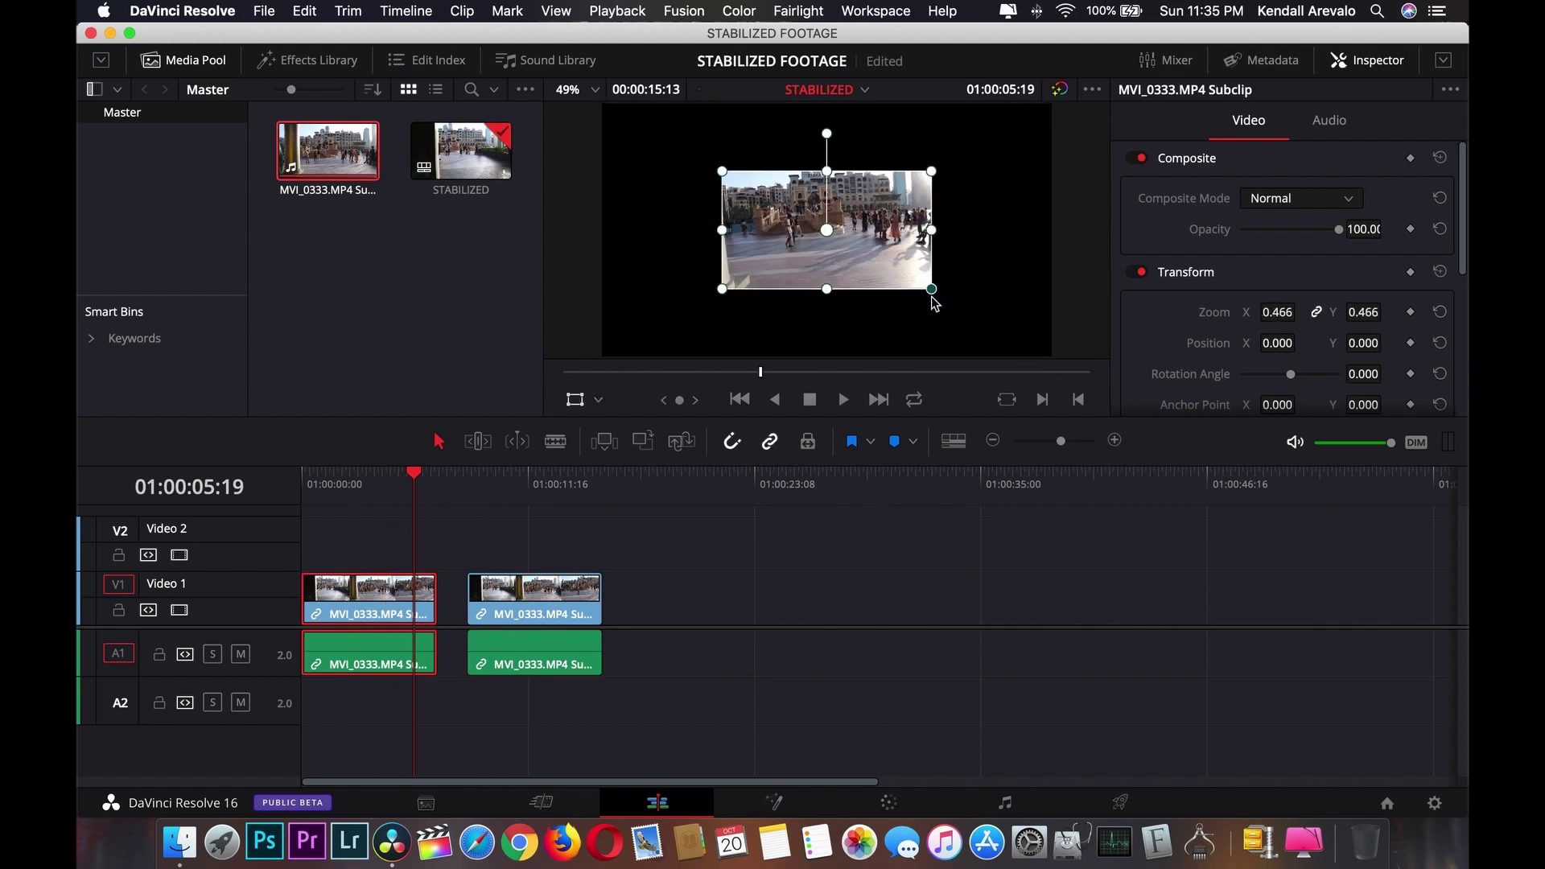
pyautogui.moveTo(869, 241); pyautogui.dragTo(749, 240)
pyautogui.moveTo(412, 481); pyautogui.dragTo(493, 480)
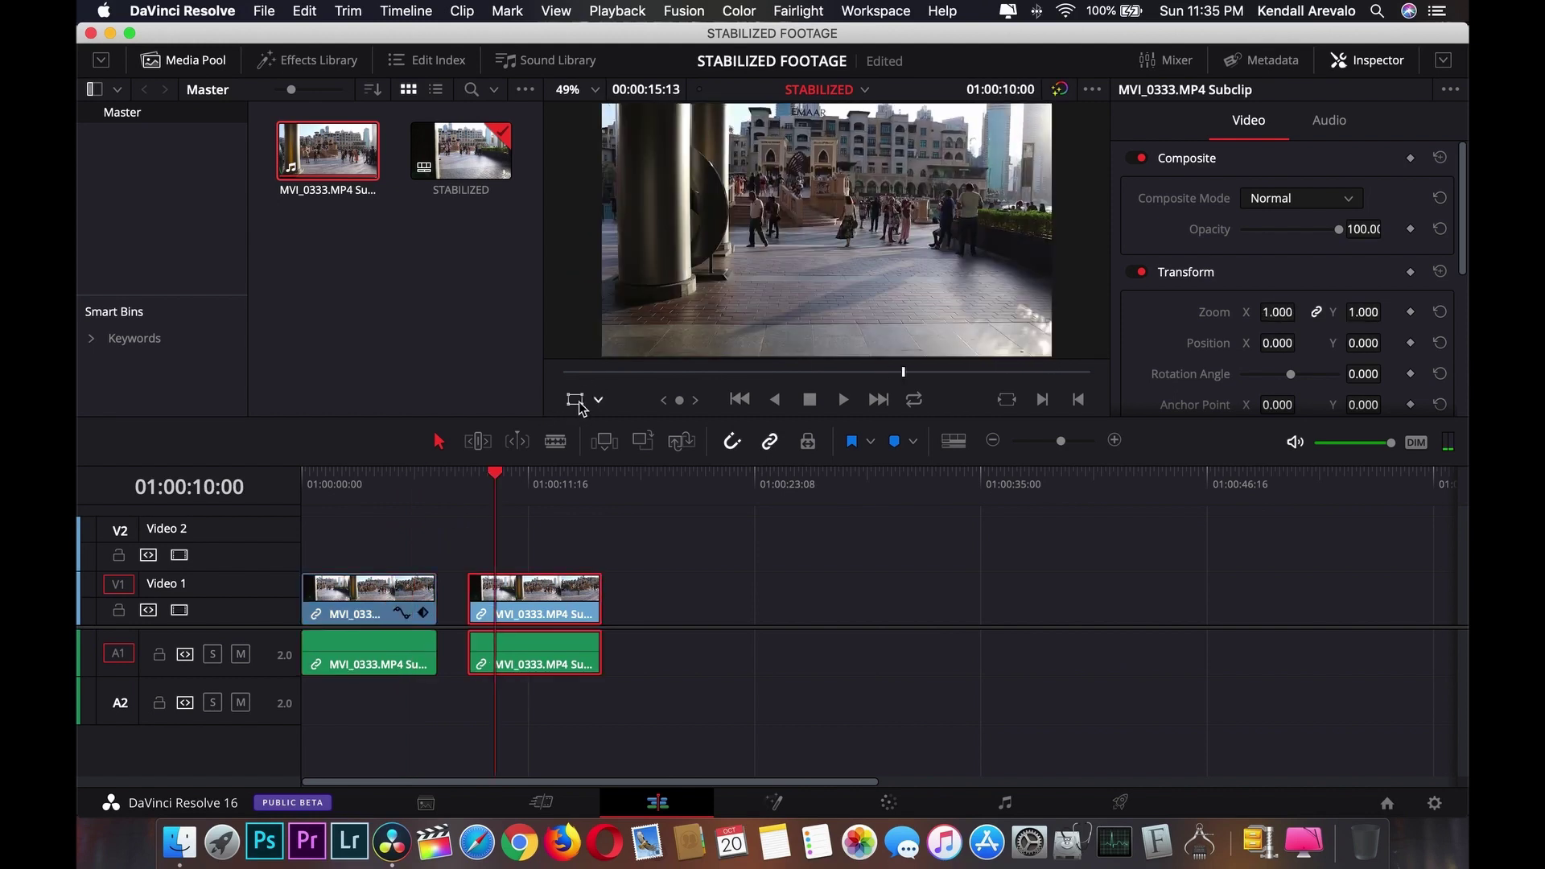
pyautogui.moveTo(535, 596); pyautogui.dragTo(368, 540)
pyautogui.click(344, 480)
pyautogui.moveTo(1050, 354); pyautogui.dragTo(923, 284)
pyautogui.moveTo(880, 253); pyautogui.dragTo(963, 239)
# - Even out the gap between the two side-by-side clips and play back the result
pyautogui.click(401, 548)
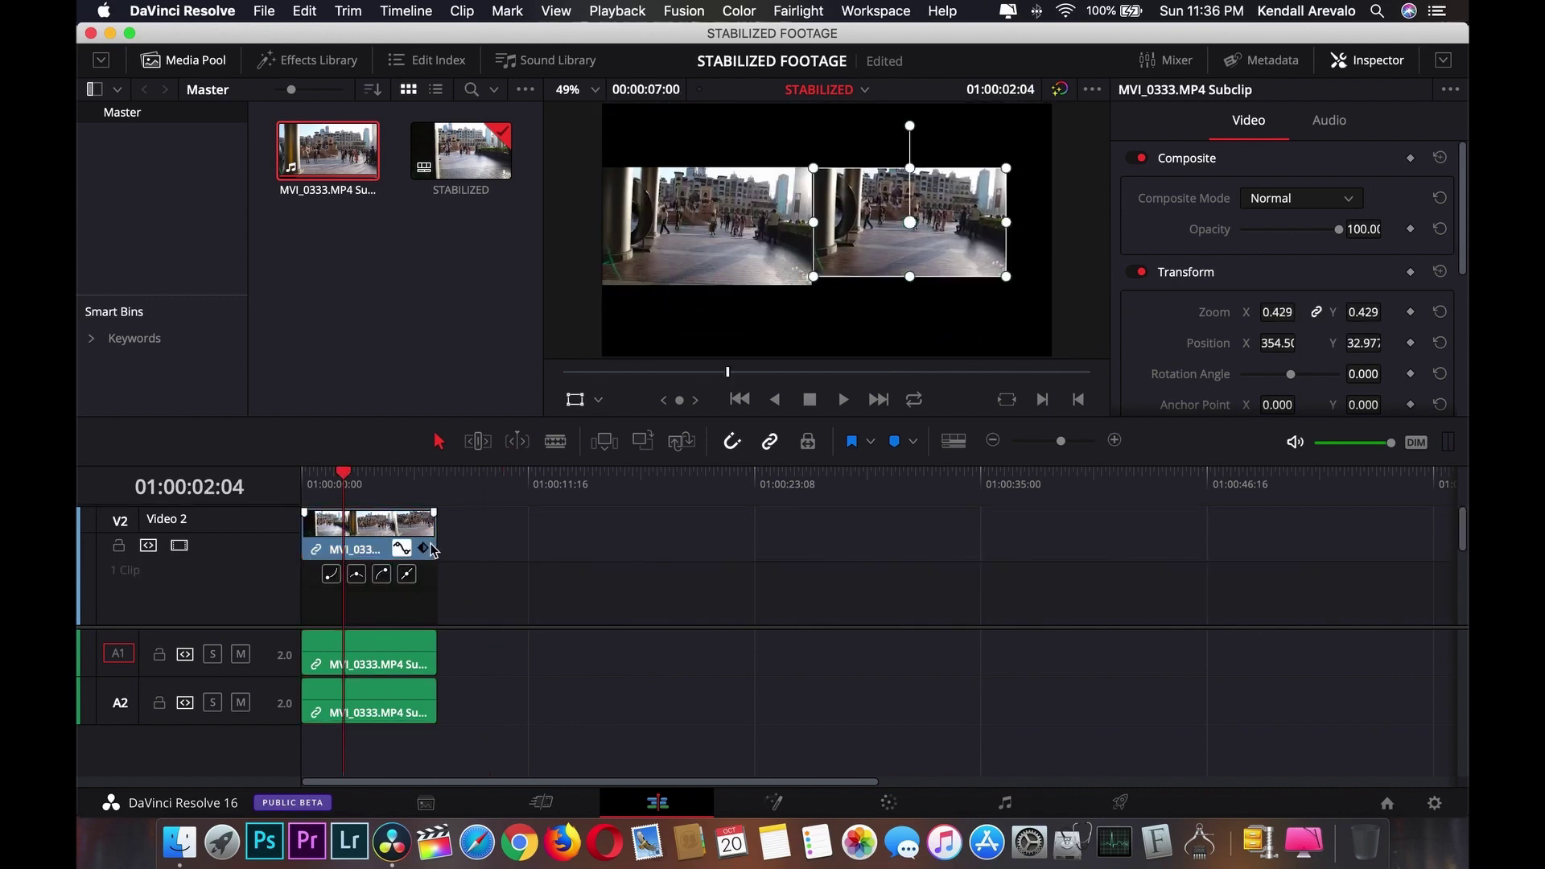
pyautogui.click(425, 548)
pyautogui.click(382, 599)
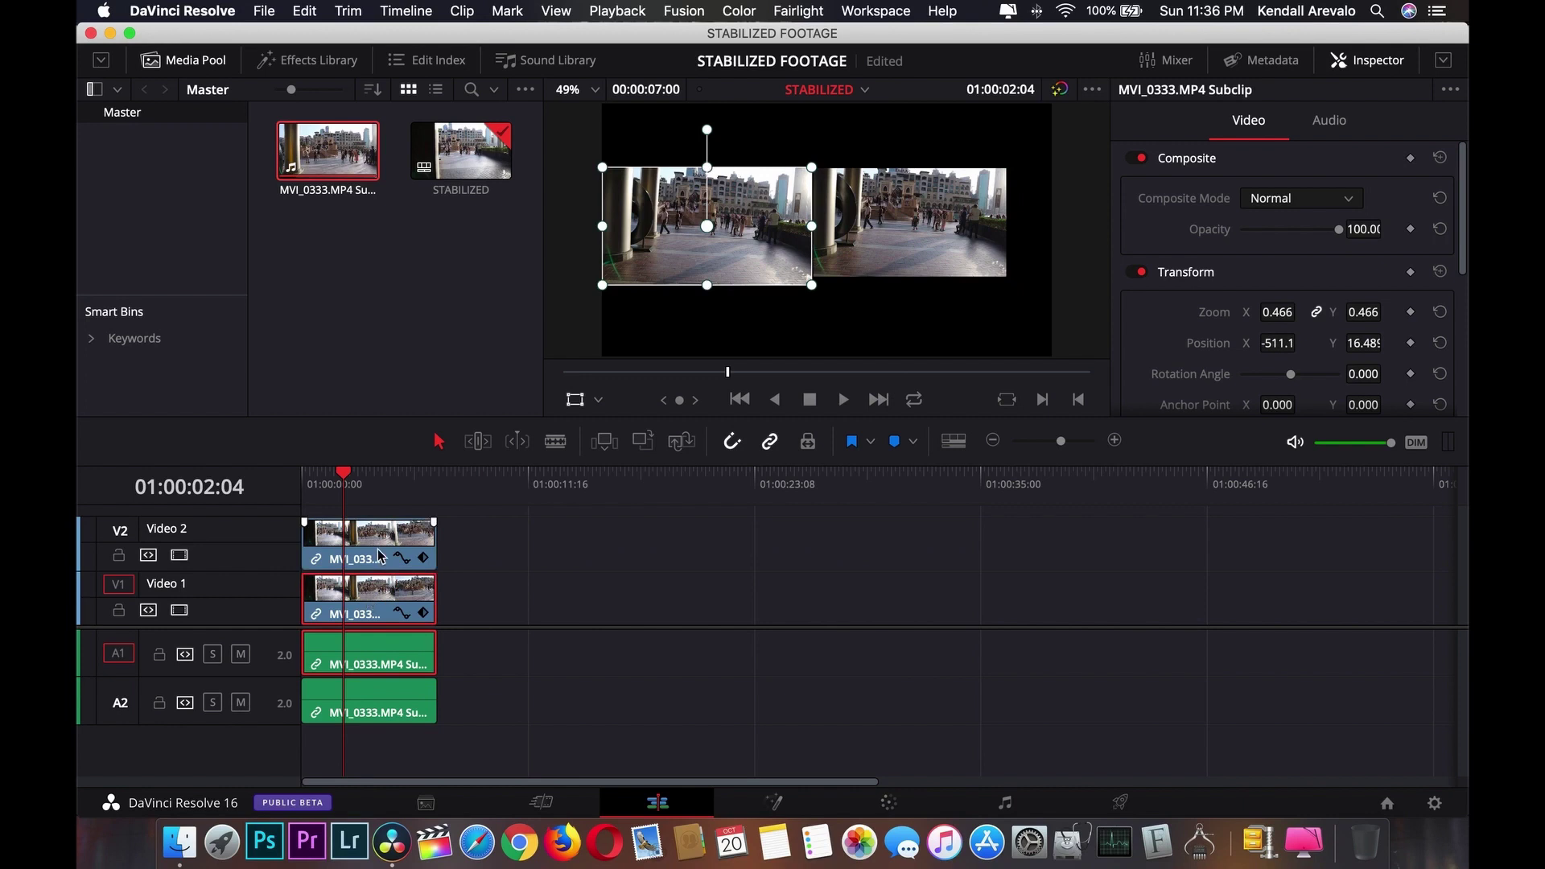
pyautogui.moveTo(960, 247); pyautogui.dragTo(987, 242)
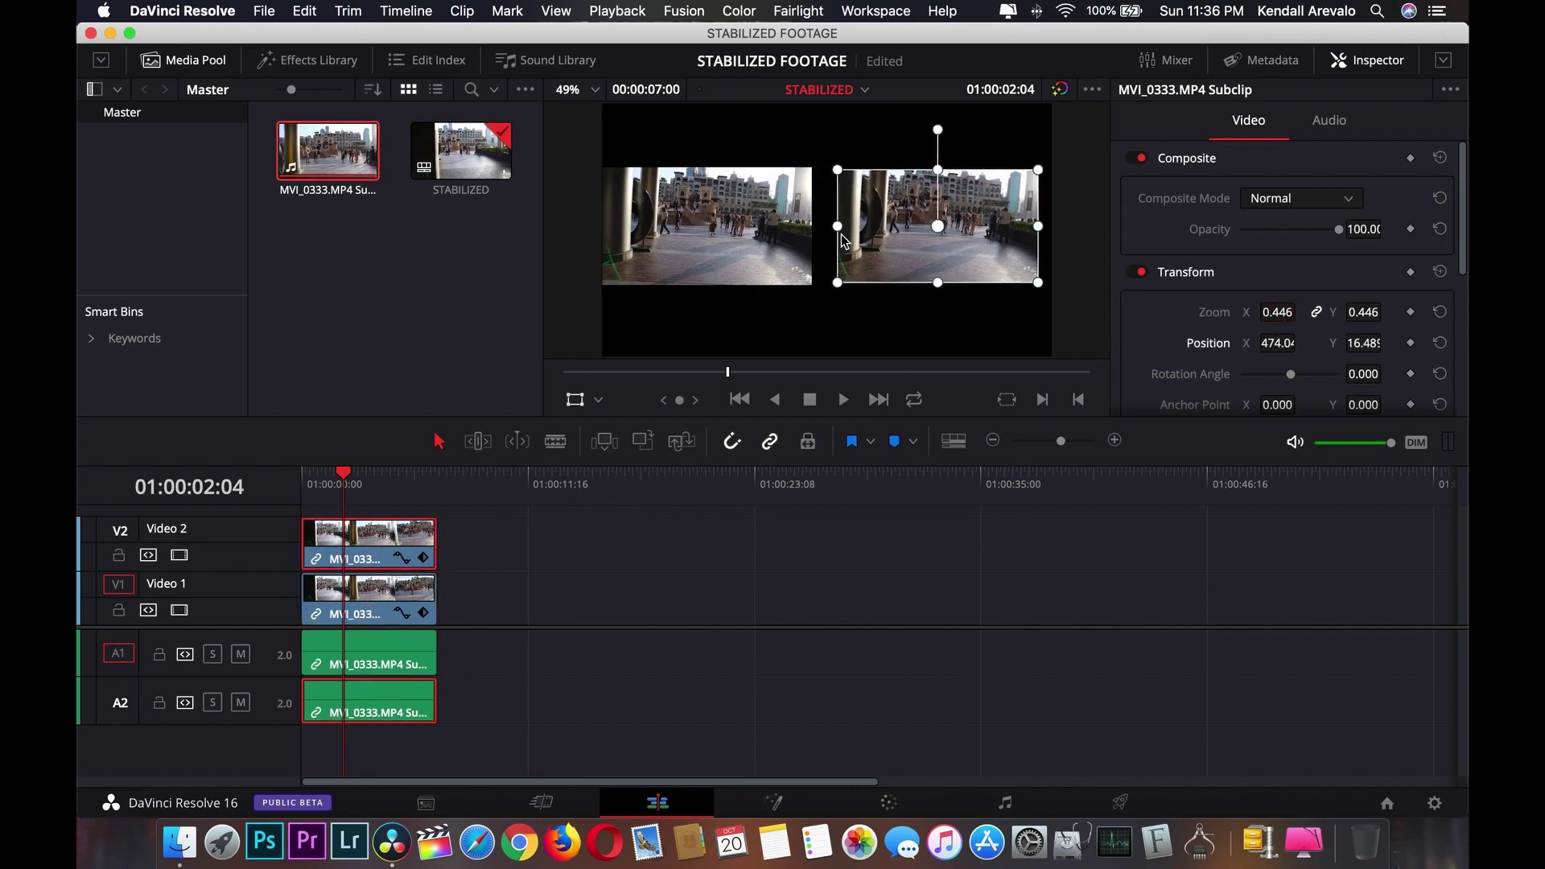
pyautogui.moveTo(722, 250); pyautogui.dragTo(735, 249)
pyautogui.click(333, 476)
pyautogui.press('space')
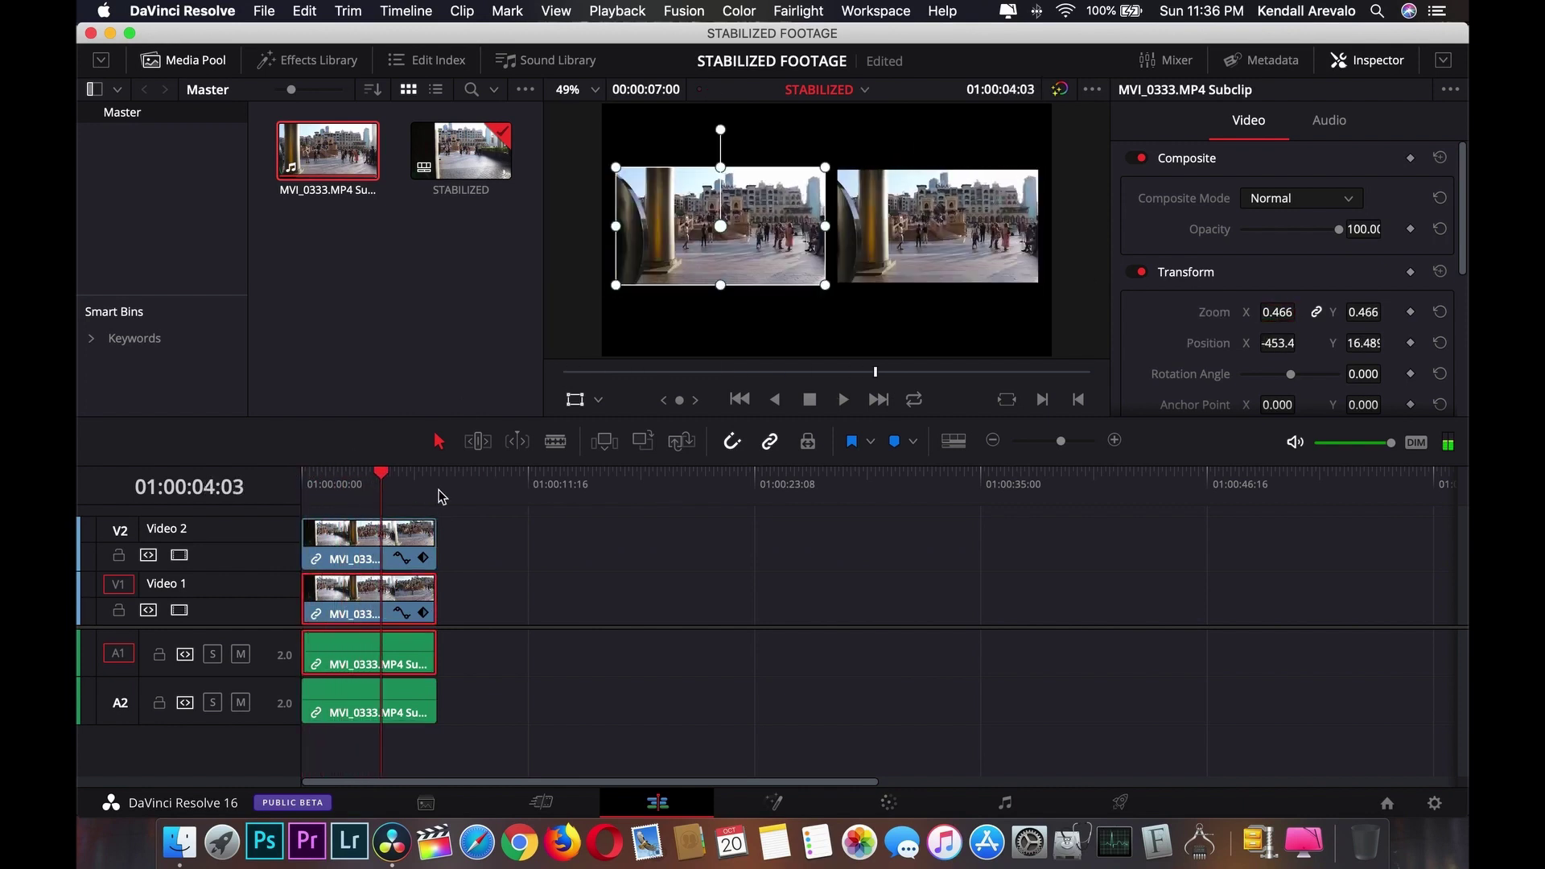
pyautogui.hotkey('shift', '8')
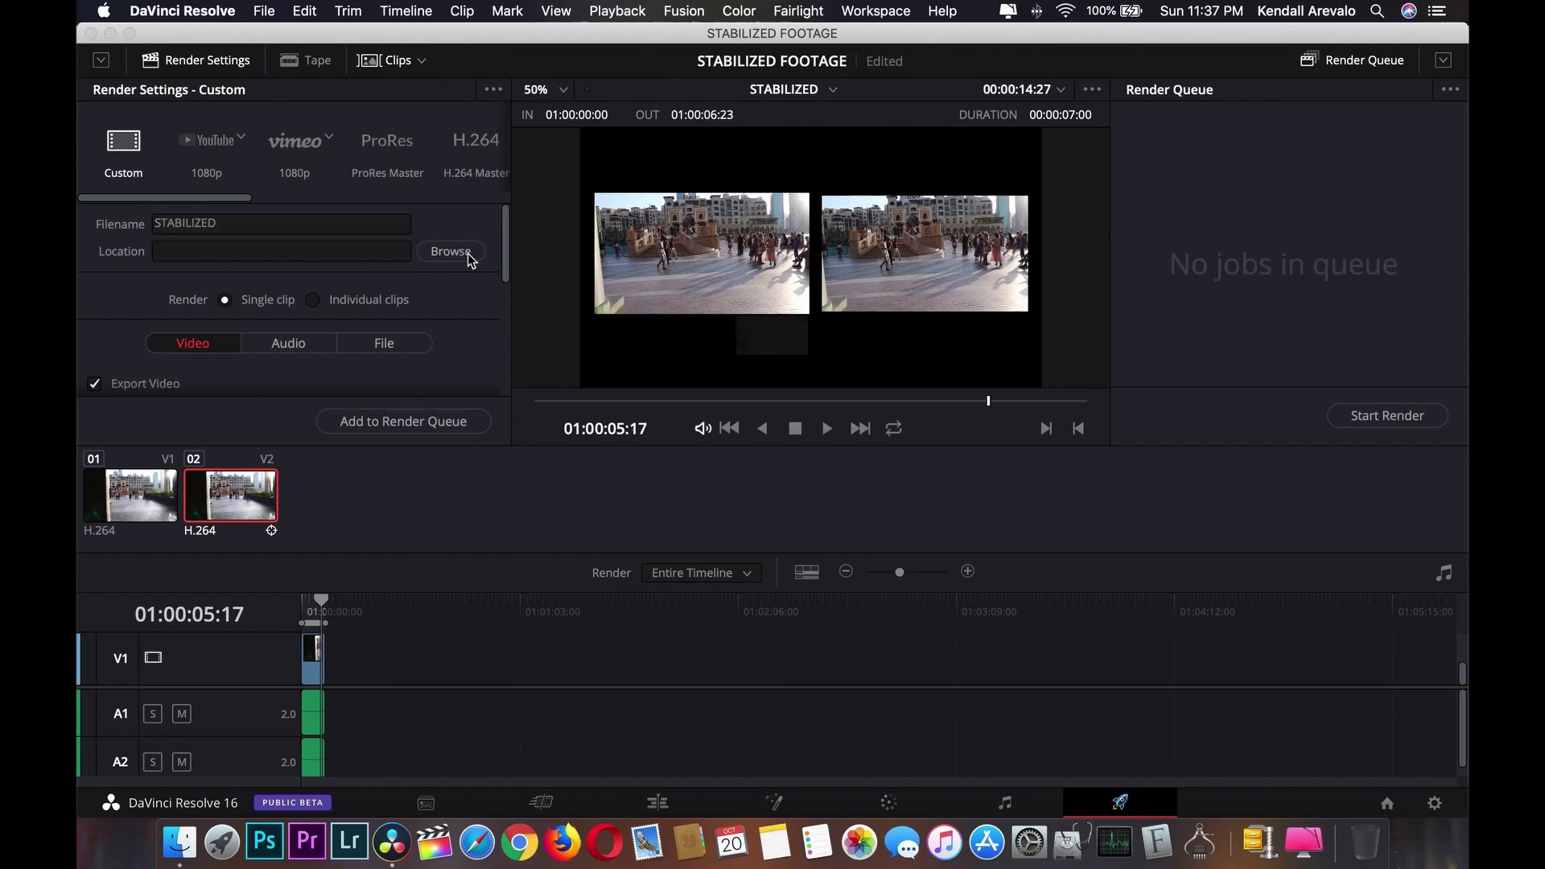
# - Render the timeline to STABILIZED.mov with the YouTube 1080p preset through the render queue
pyautogui.click(451, 252)
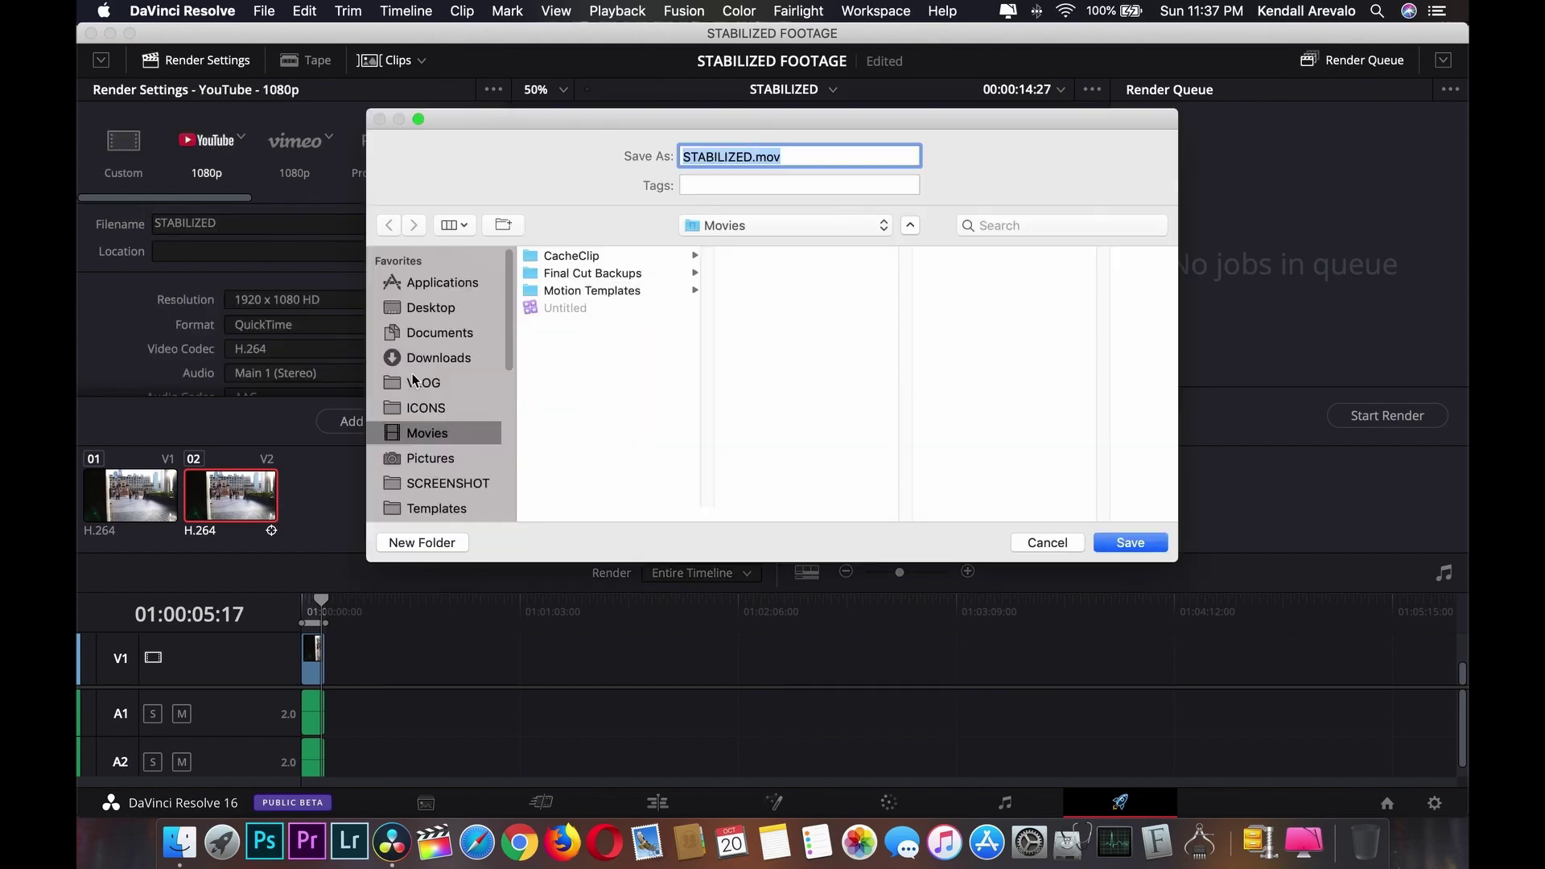
pyautogui.click(1128, 543)
pyautogui.click(407, 433)
pyautogui.click(1387, 416)
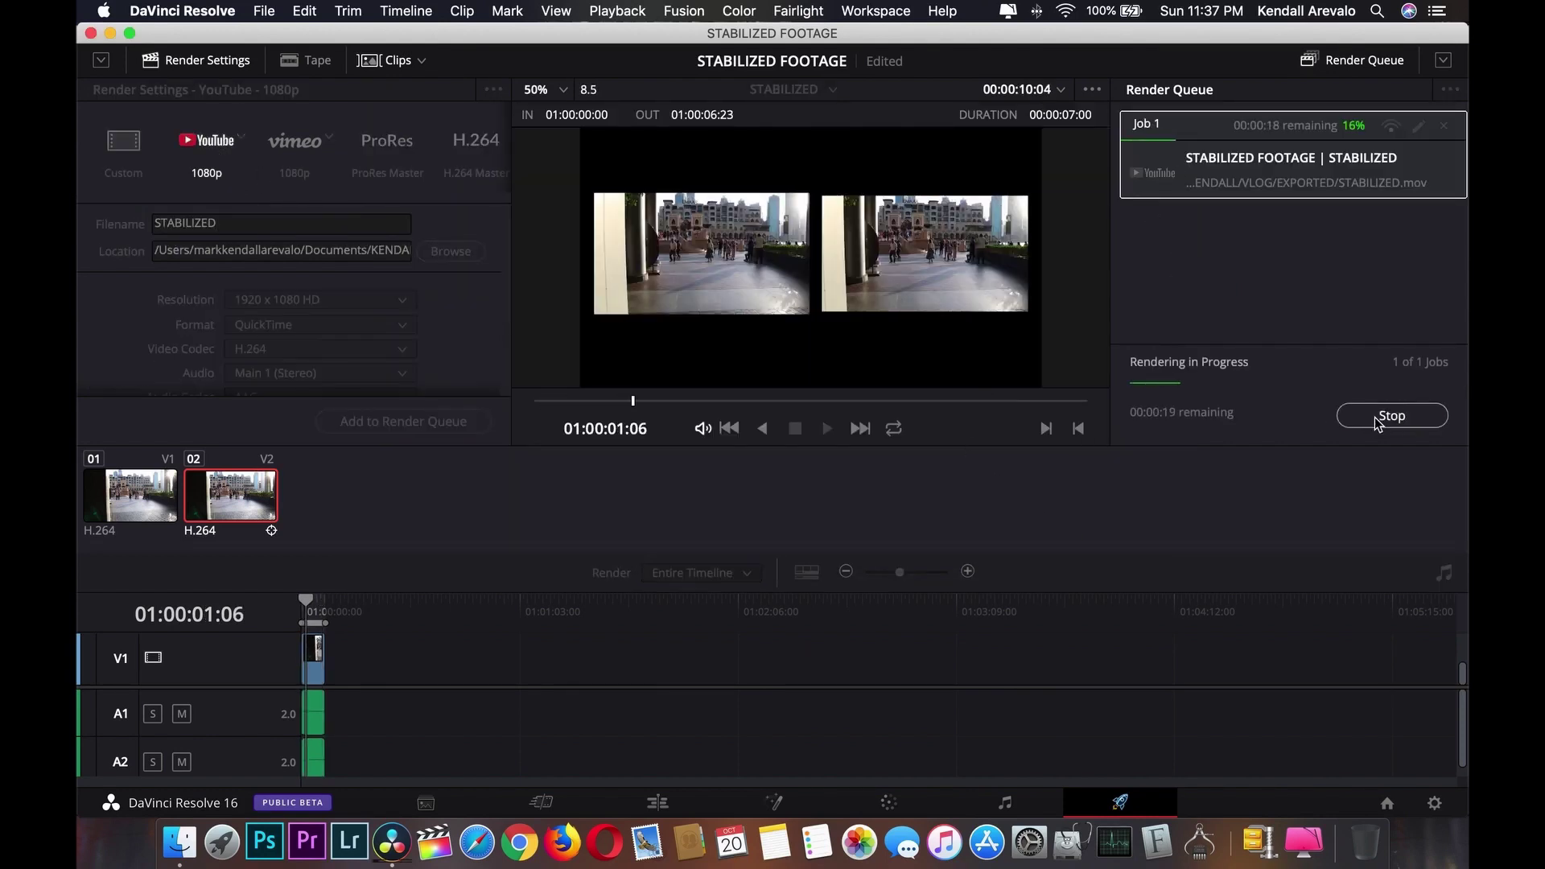